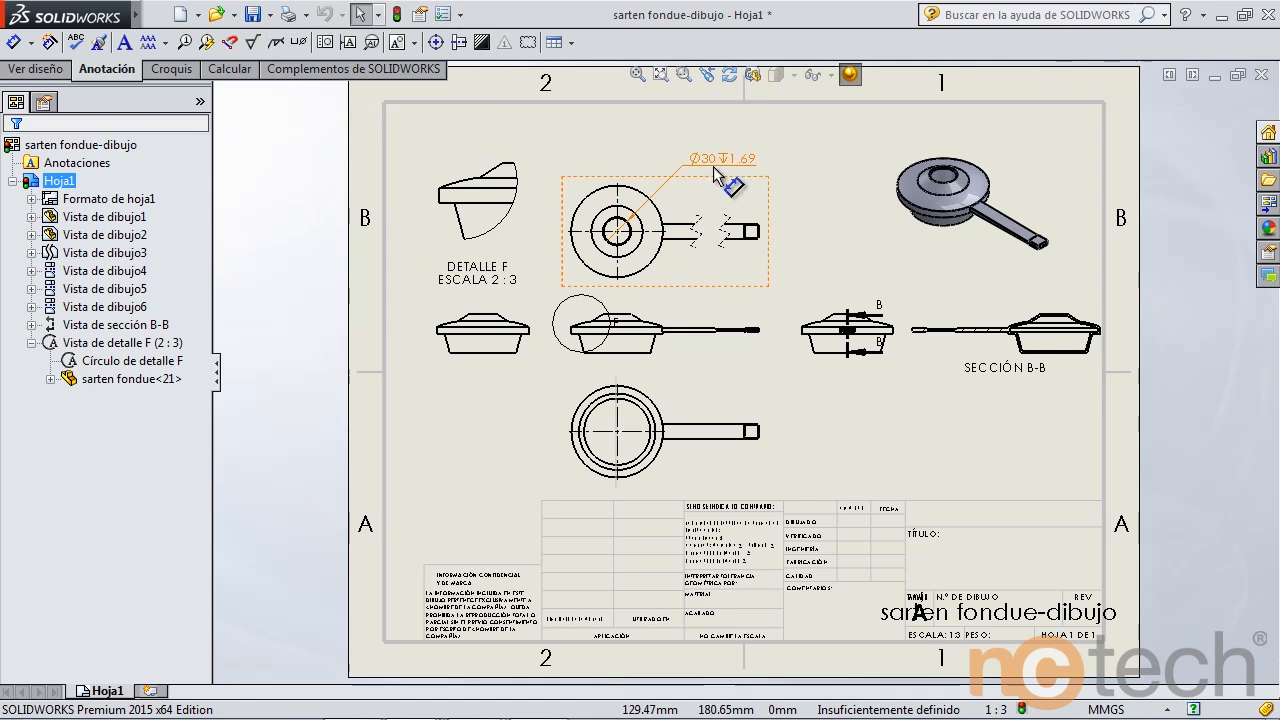
# - Examine the hole callout on the pan's top view and the section view B-B up close
pyautogui.scroll(-3, 752, 182)
pyautogui.scroll(-1, 737, 201)
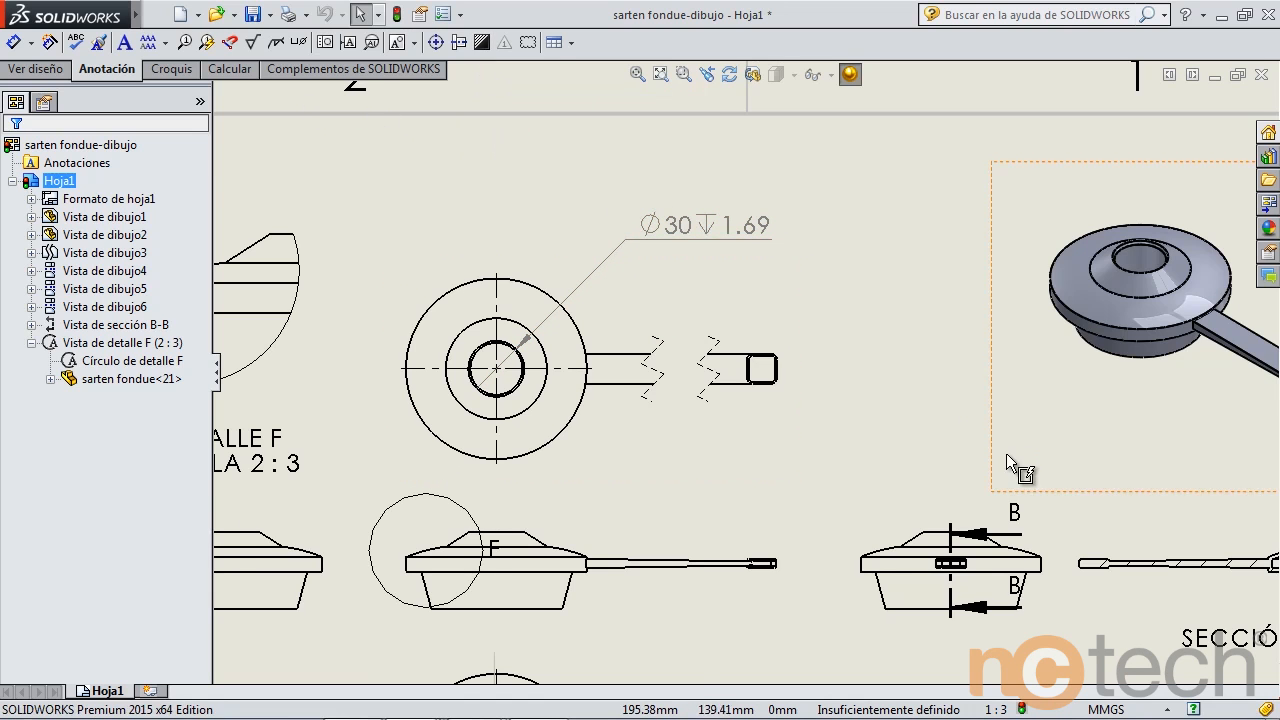
pyautogui.scroll(3, 1004, 455)
pyautogui.scroll(-4, 995, 460)
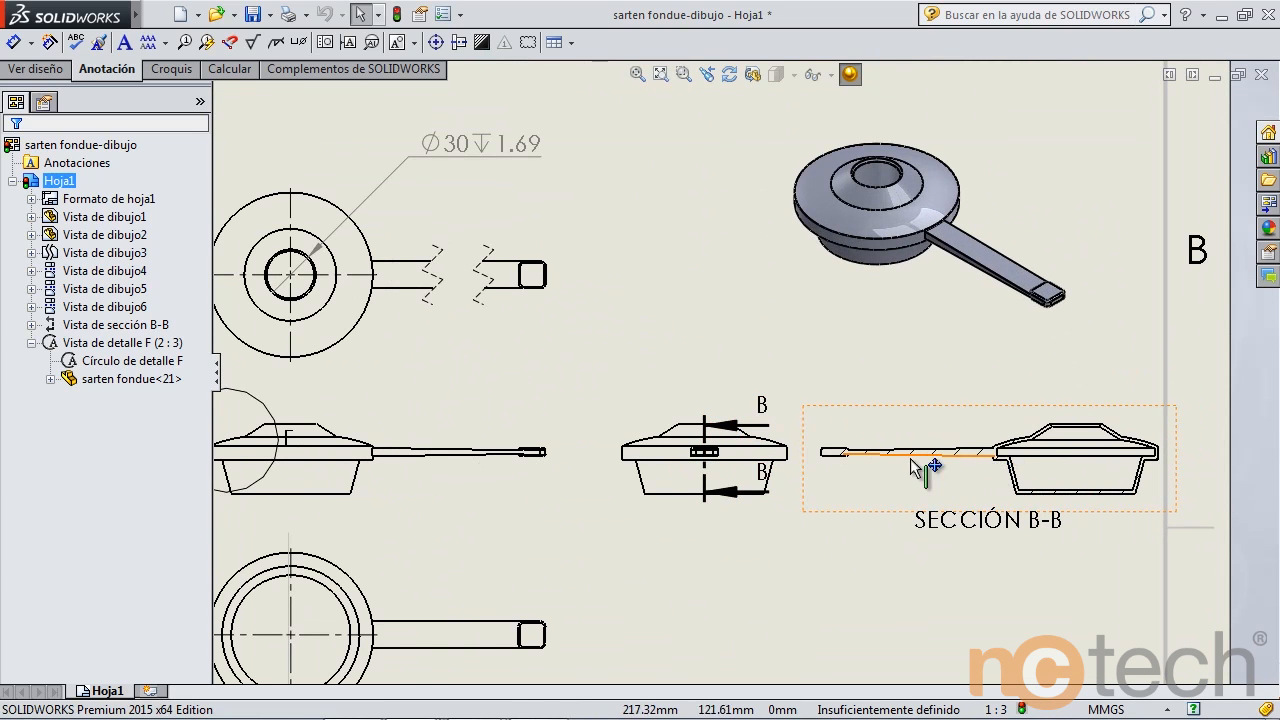
pyautogui.scroll(-2, 1086, 490)
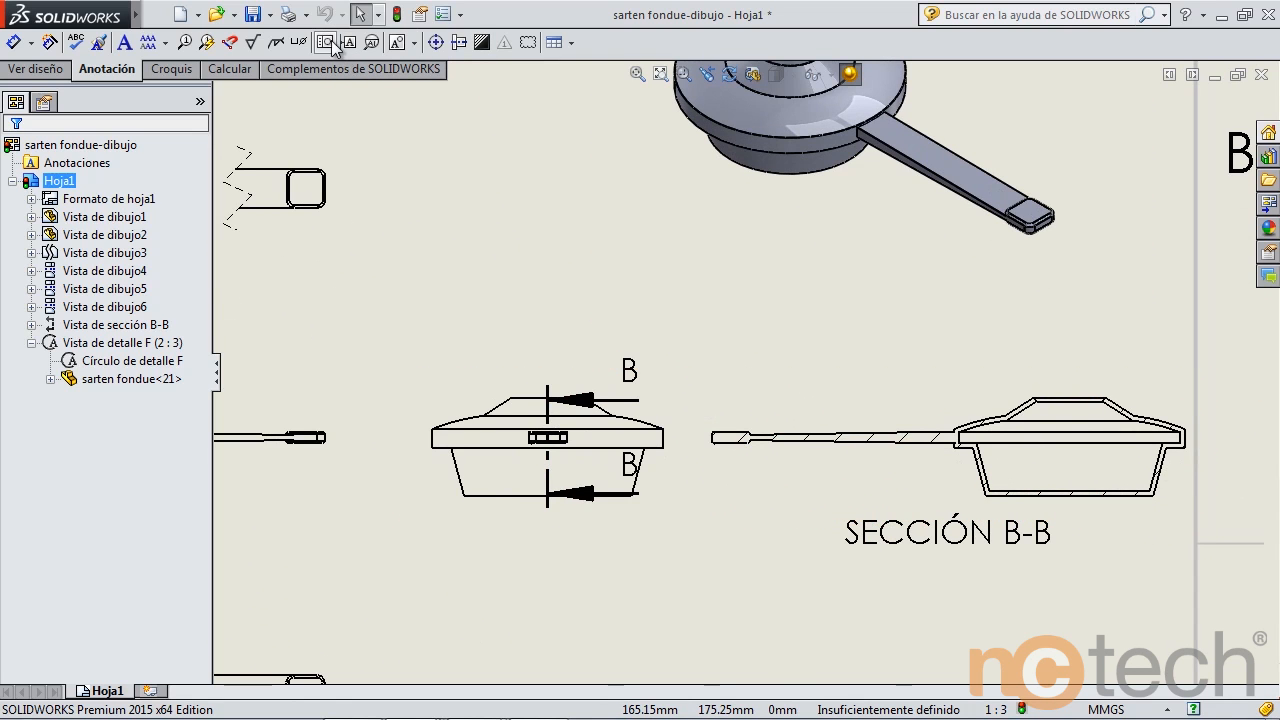
pyautogui.click(298, 42)
pyautogui.scroll(2, 558, 395)
pyautogui.scroll(1, 558, 395)
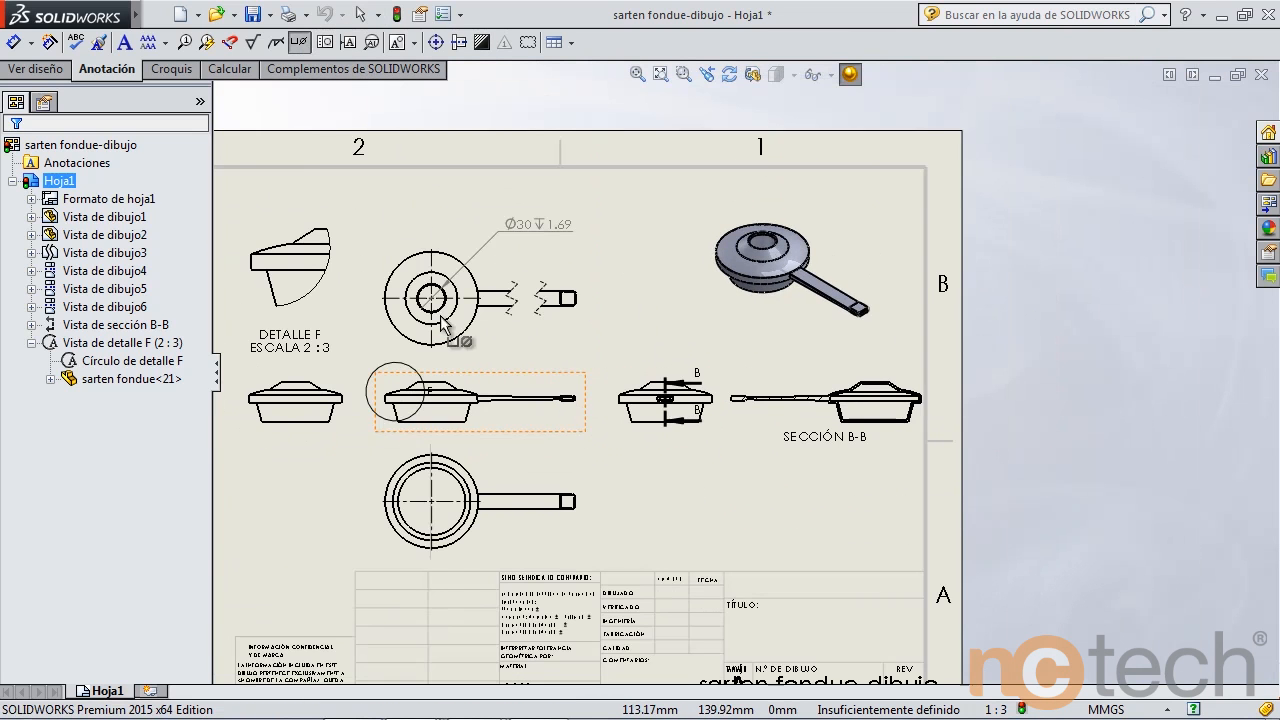
# - Review the ISO weld symbol options with their symbol list and the geometric tolerance options, cancelling both dialogs
pyautogui.click(275, 44)
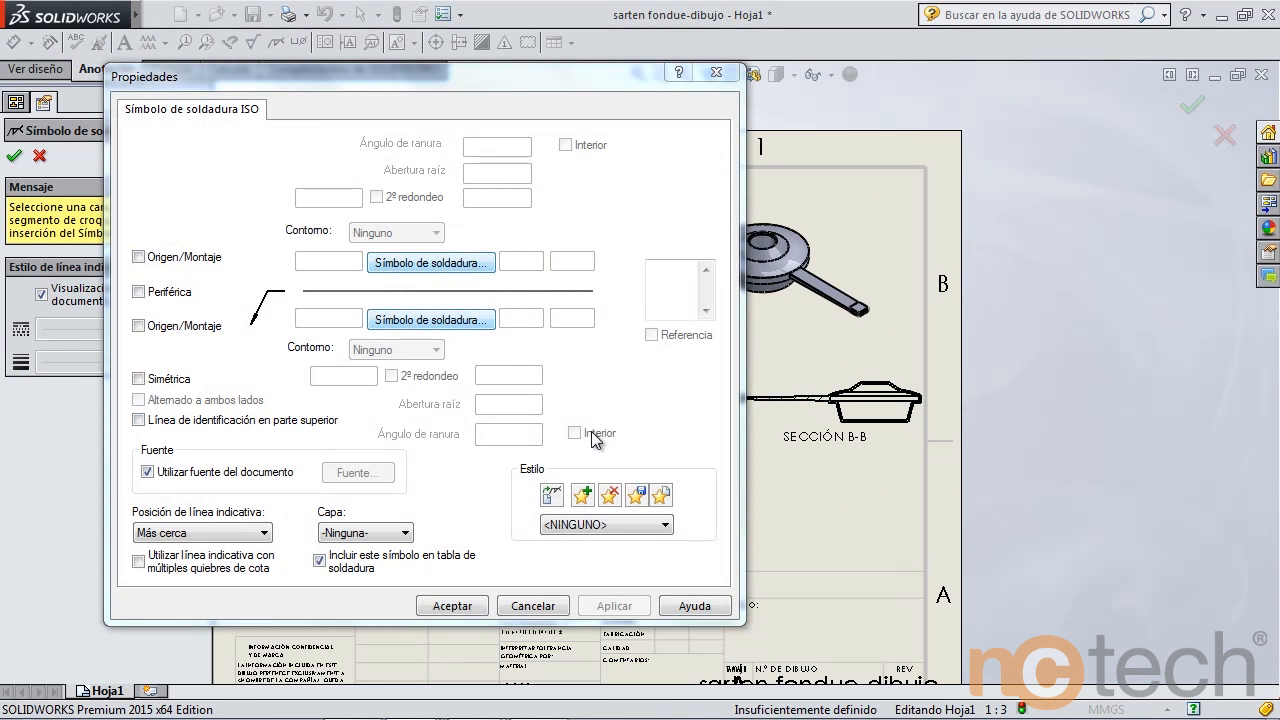
pyautogui.click(420, 265)
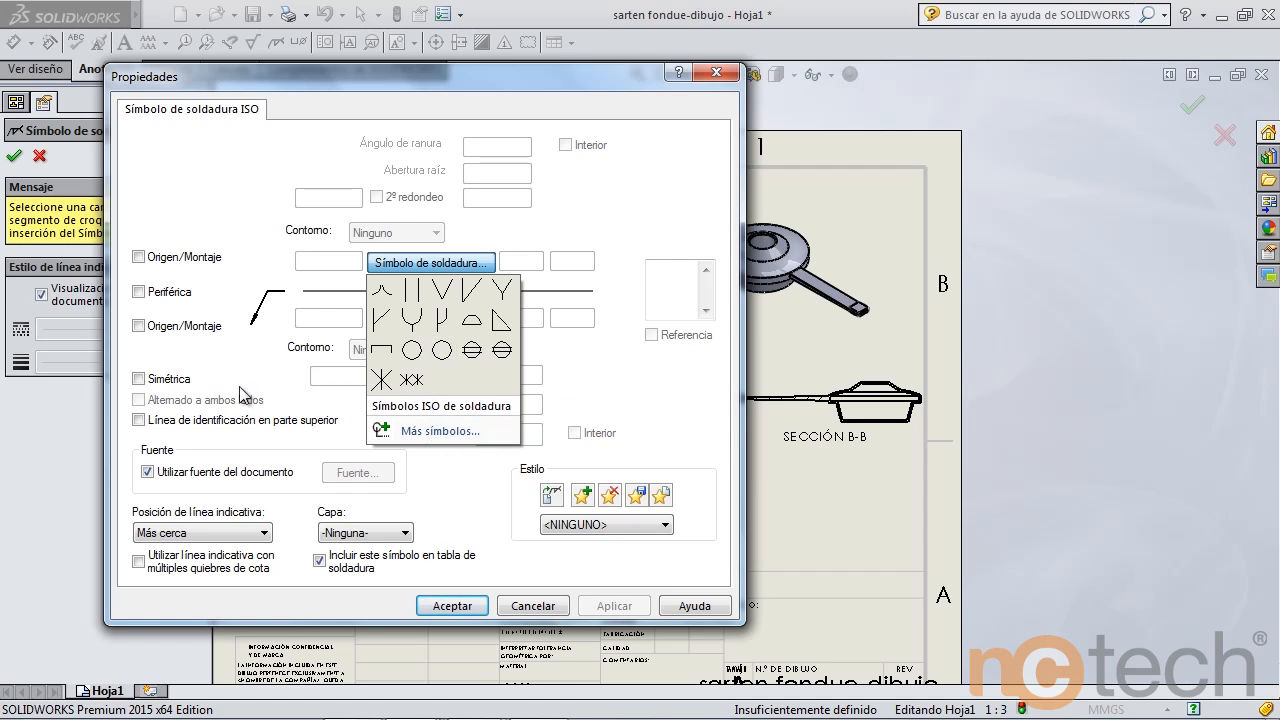
pyautogui.click(238, 298)
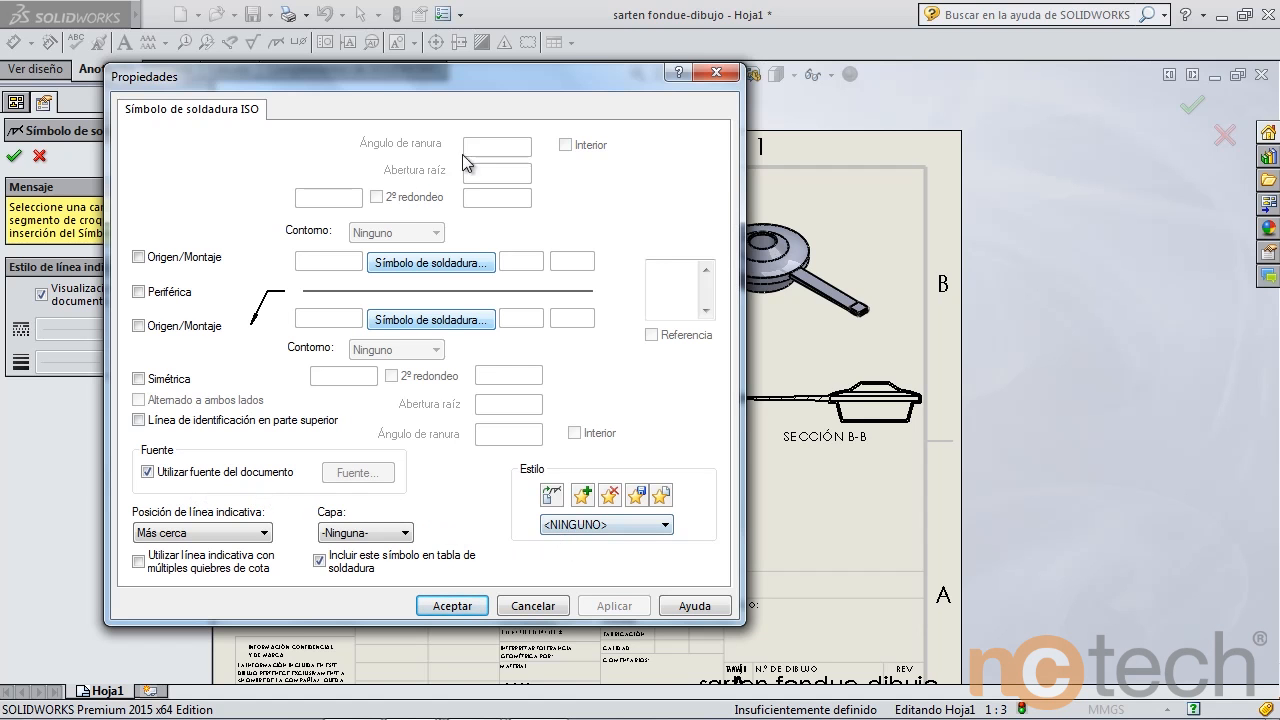
pyautogui.click(545, 606)
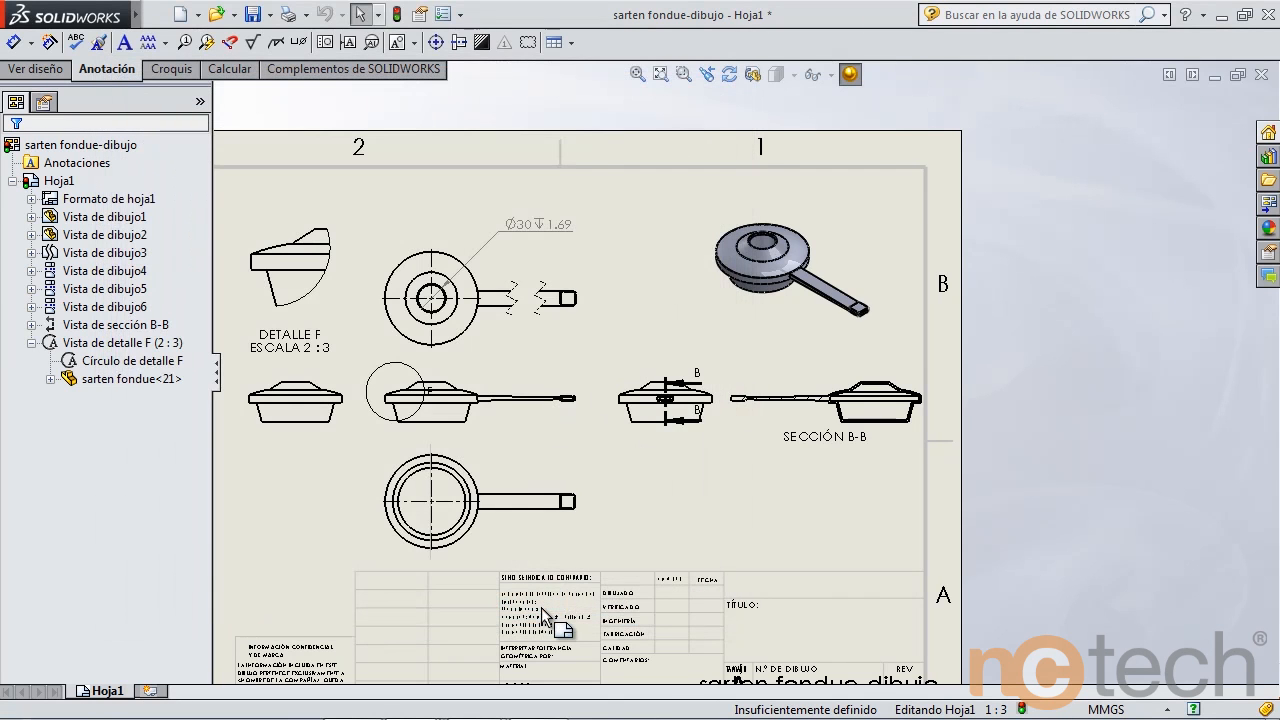
pyautogui.click(325, 46)
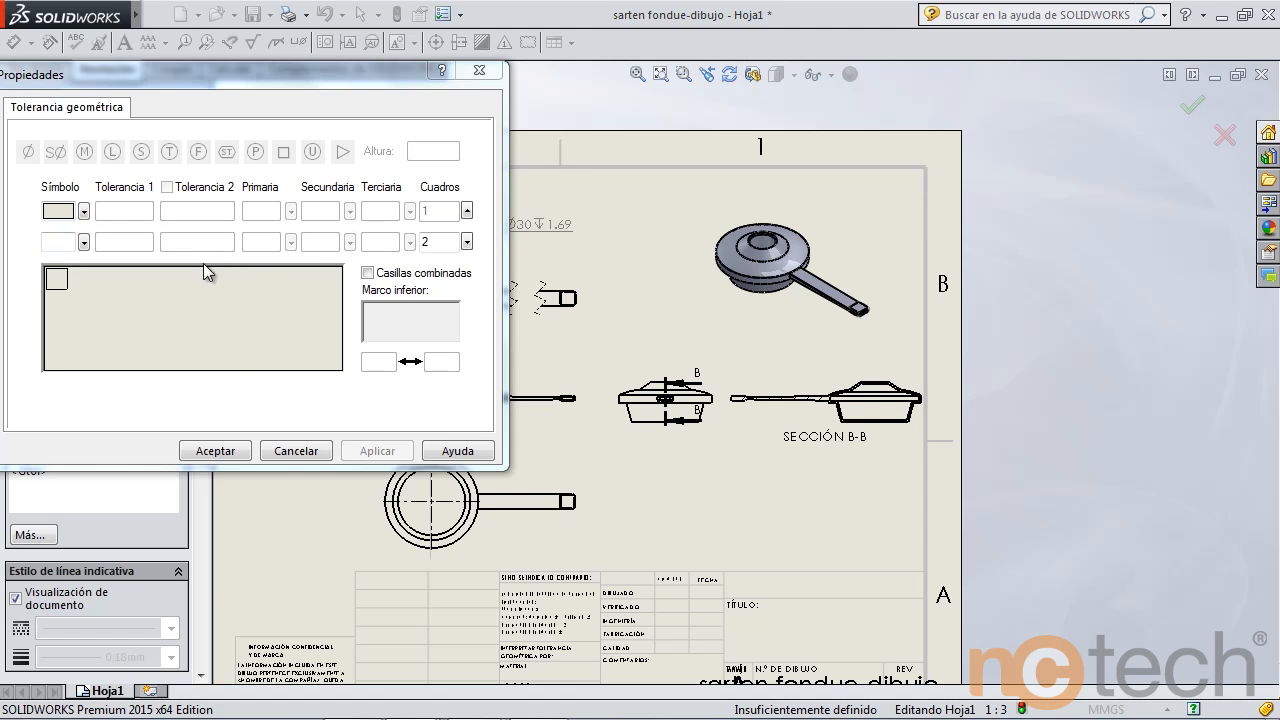
pyautogui.click(296, 451)
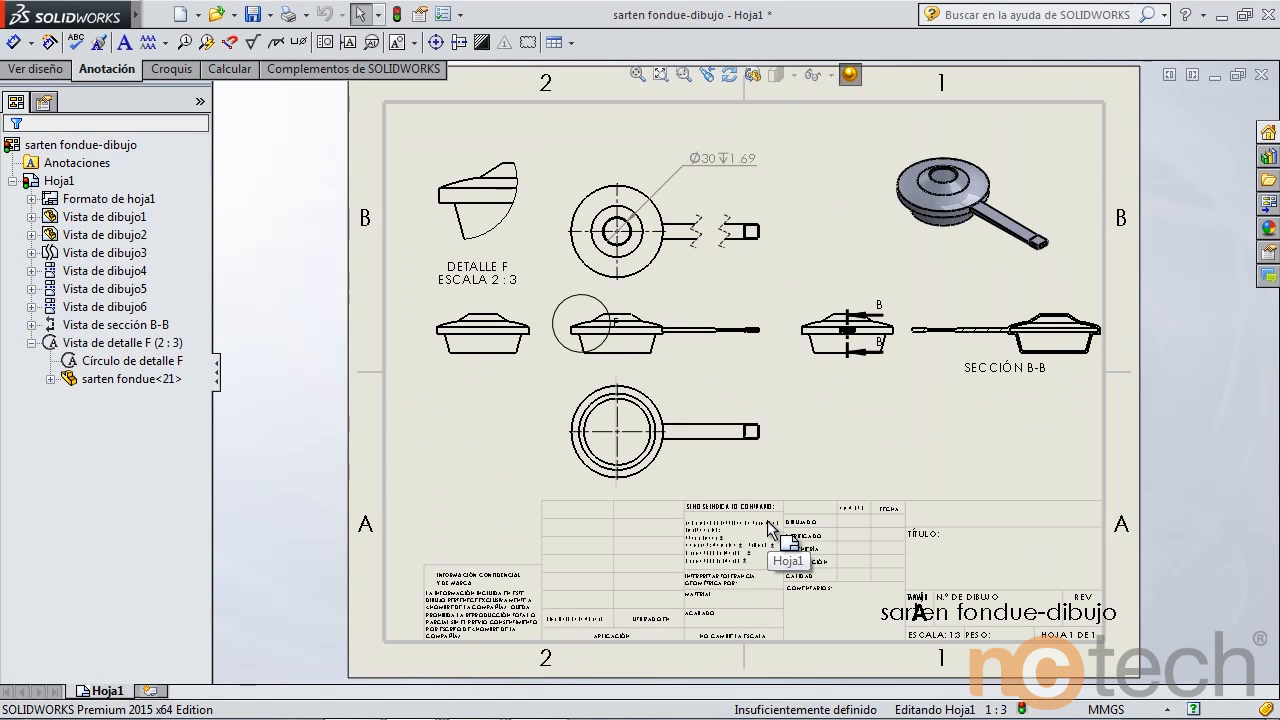
# - Review the properties of sheet Hoja1, including the standard sheet formats and zone parameters, and cancel the dialog
pyautogui.rightClick(446, 472)
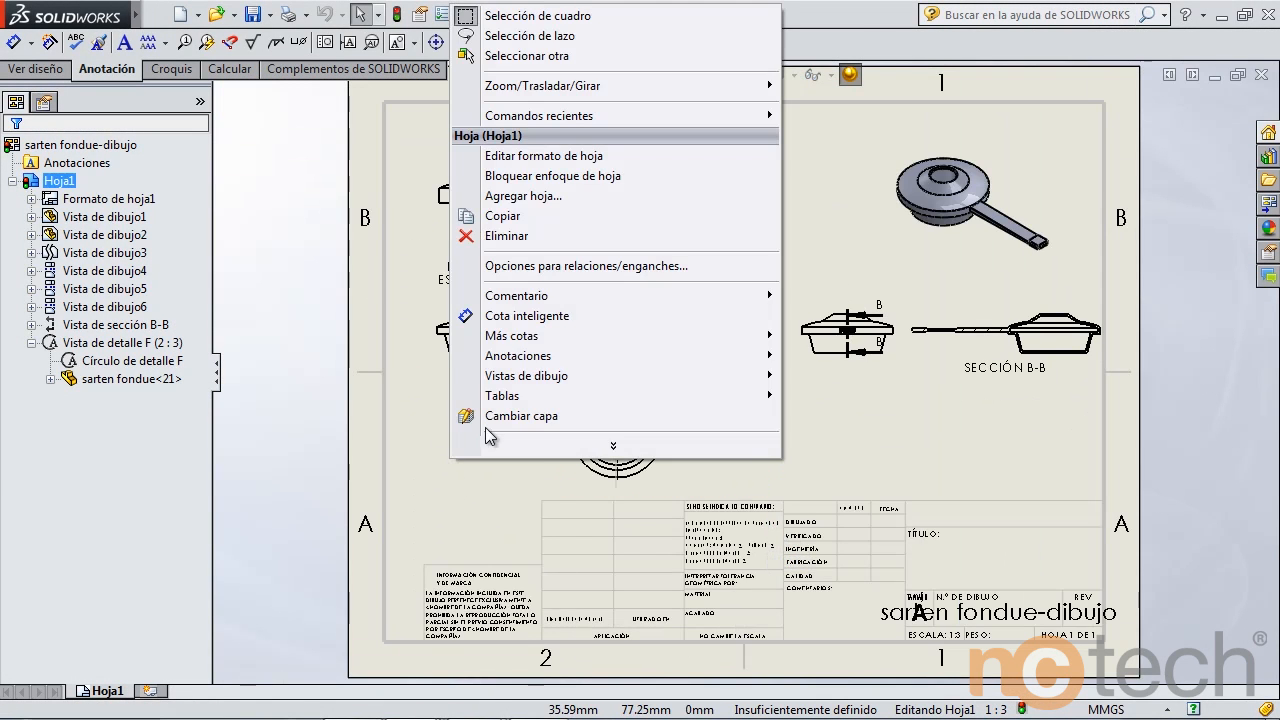
pyautogui.click(613, 445)
pyautogui.click(520, 497)
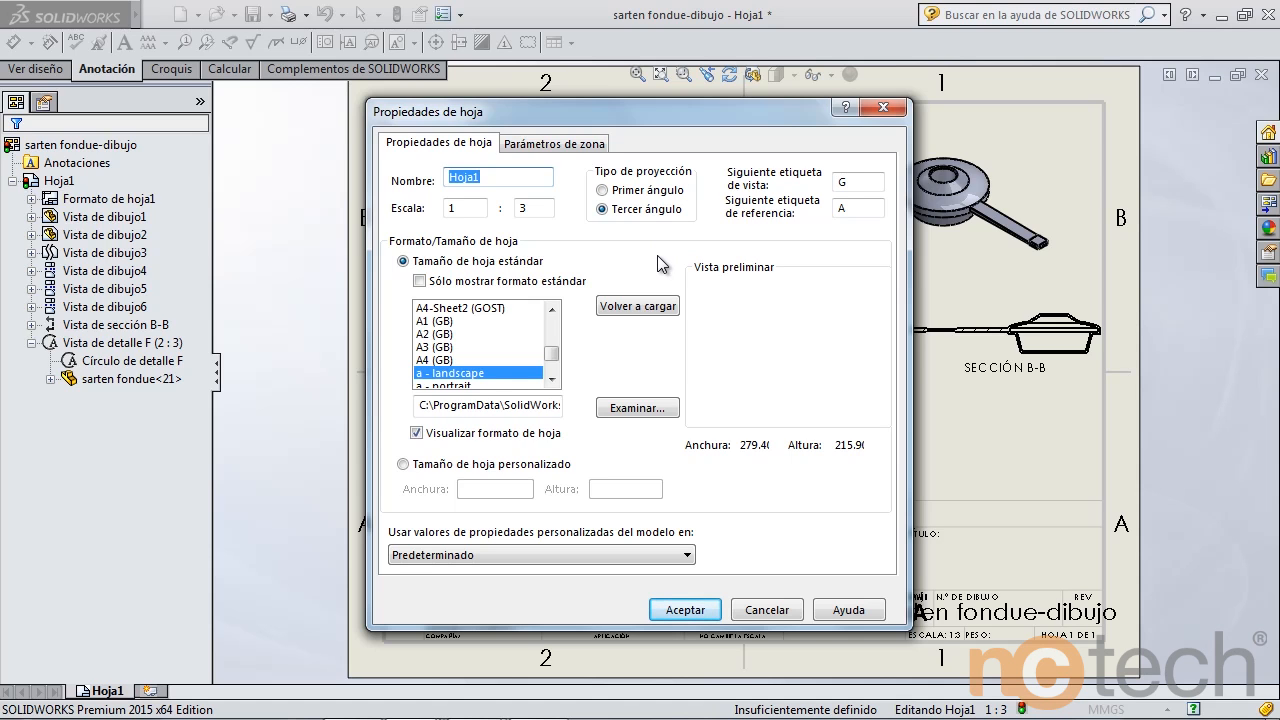
pyautogui.moveTo(551, 358)
pyautogui.mouseDown()
pyautogui.moveTo(551, 333)
pyautogui.moveTo(554, 372)
pyautogui.moveTo(557, 330)
pyautogui.moveTo(557, 375)
pyautogui.moveTo(558, 337)
pyautogui.moveTo(556, 350)
pyautogui.mouseUp()
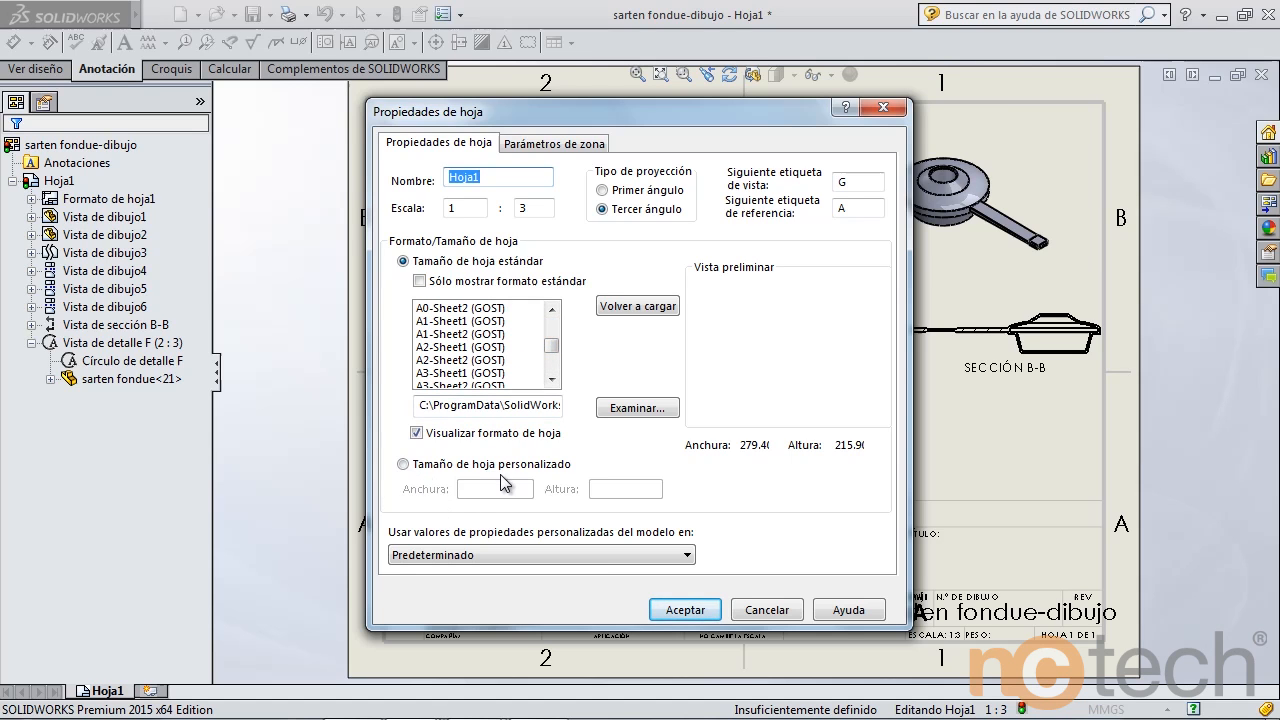
pyautogui.click(592, 150)
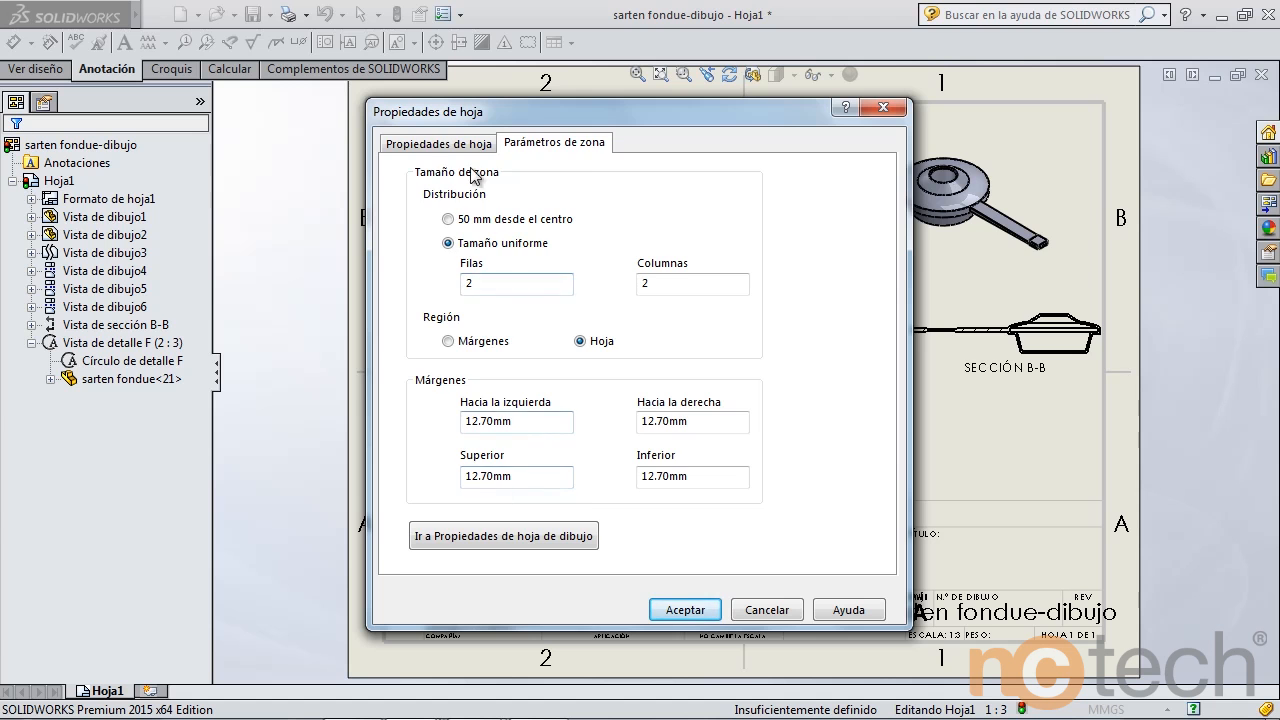
pyautogui.click(440, 144)
pyautogui.click(757, 609)
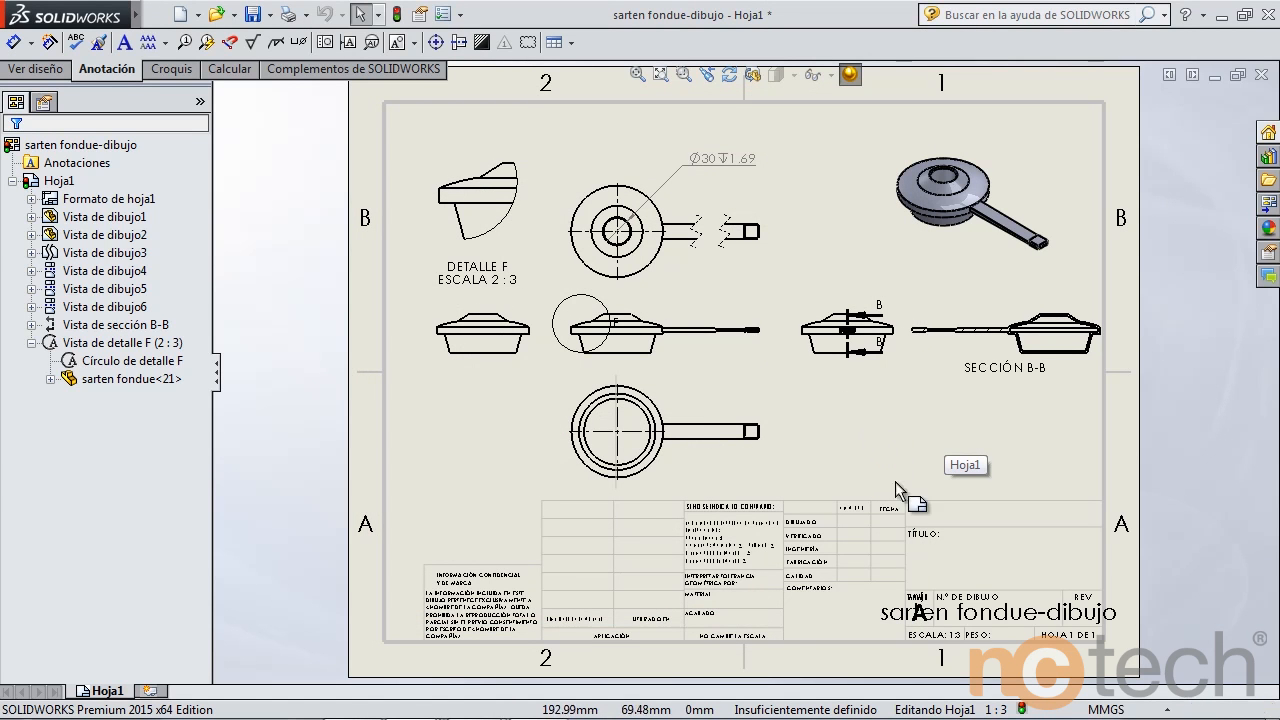
# - Examine the title block fields of the drawing sheet and return to the full sheet
pyautogui.scroll(-1, 680, 628)
pyautogui.scroll(-4, 673, 626)
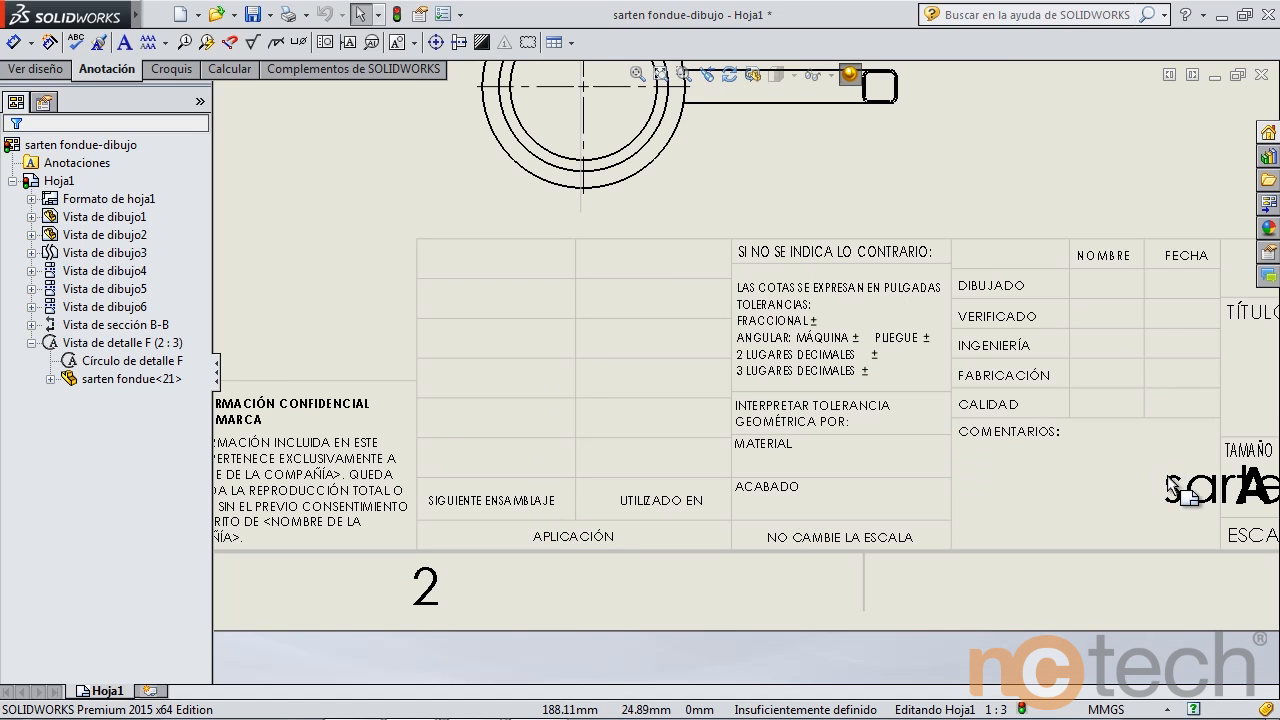
pyautogui.scroll(3, 1145, 410)
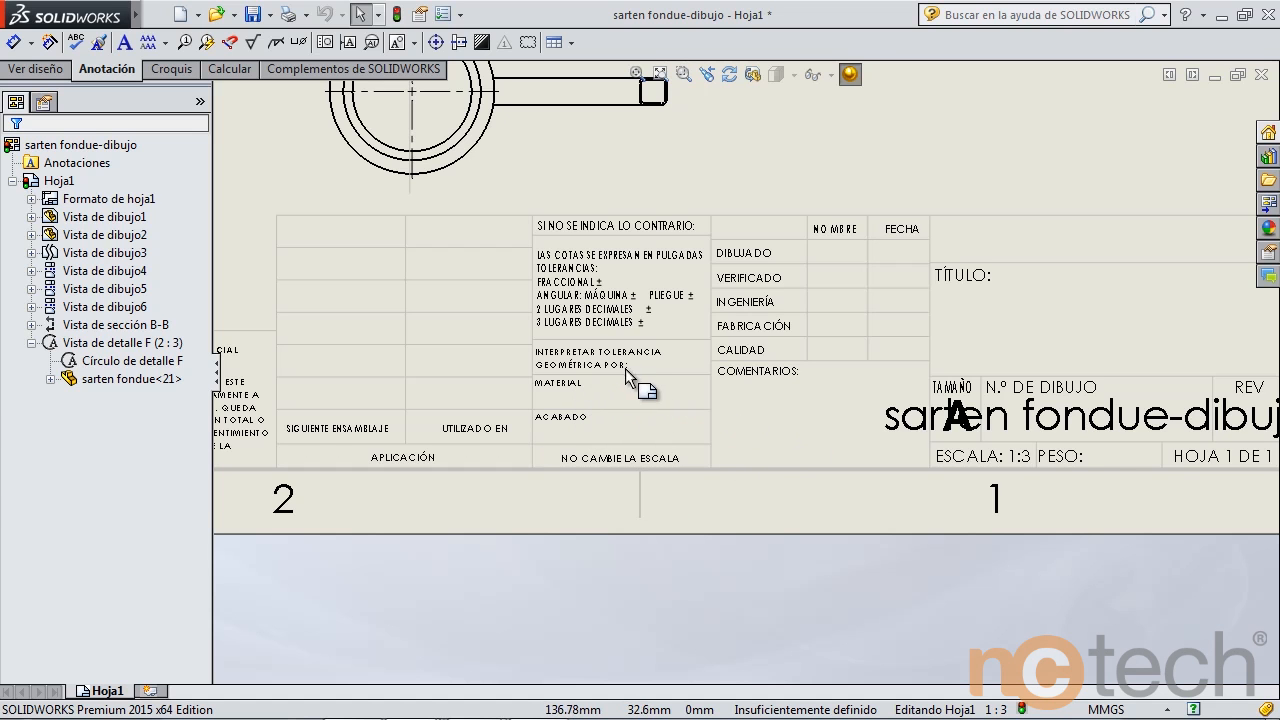
pyautogui.scroll(2, 1110, 460)
pyautogui.scroll(-2, 1070, 435)
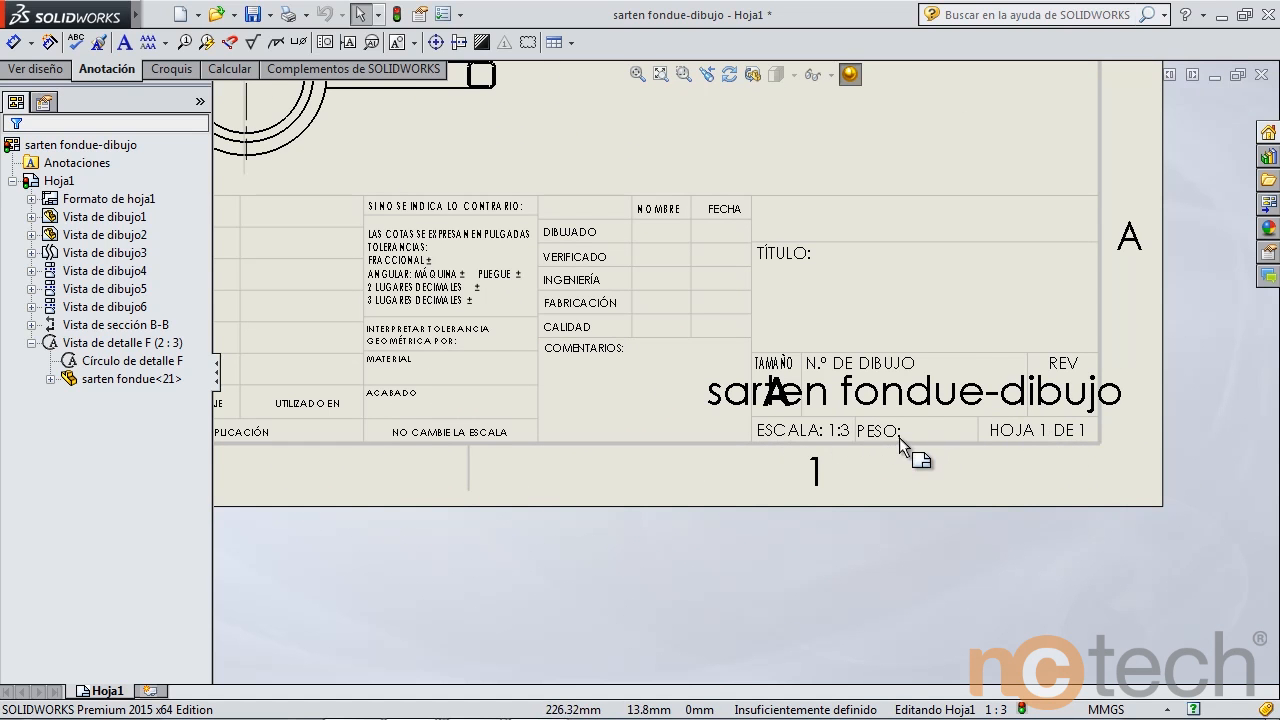
pyautogui.press('f')
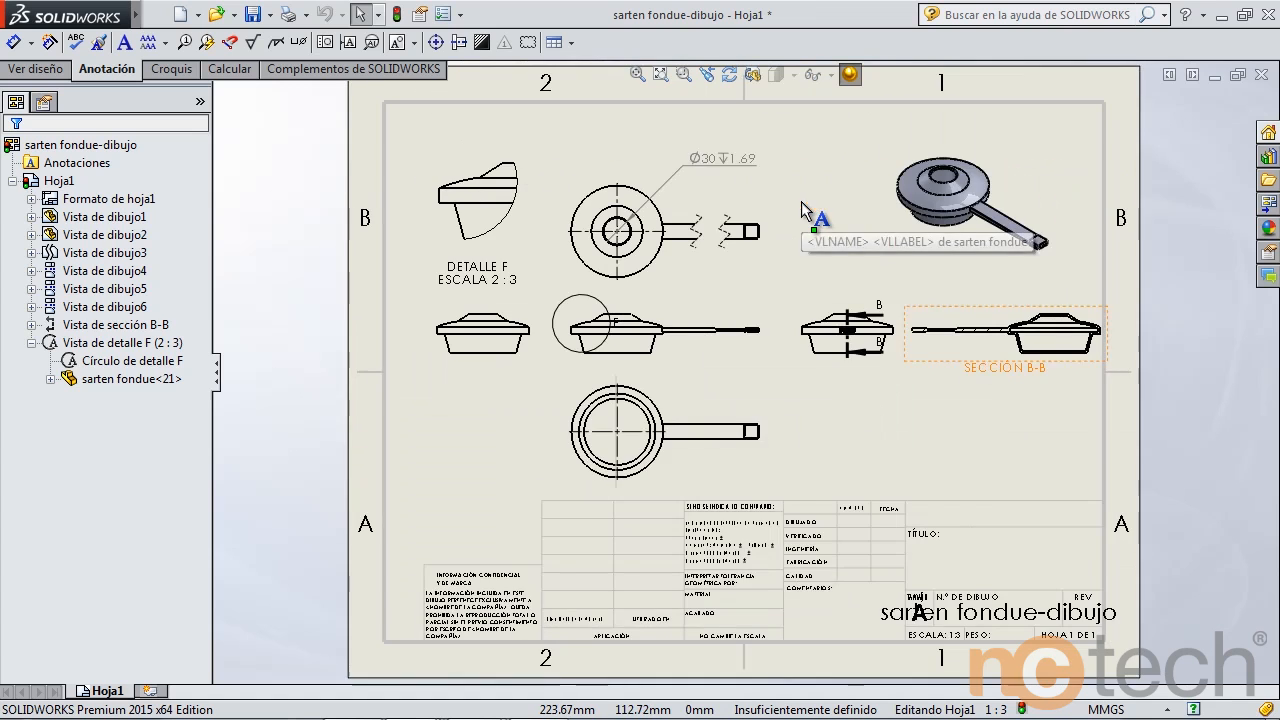
pyautogui.rightClick(872, 400)
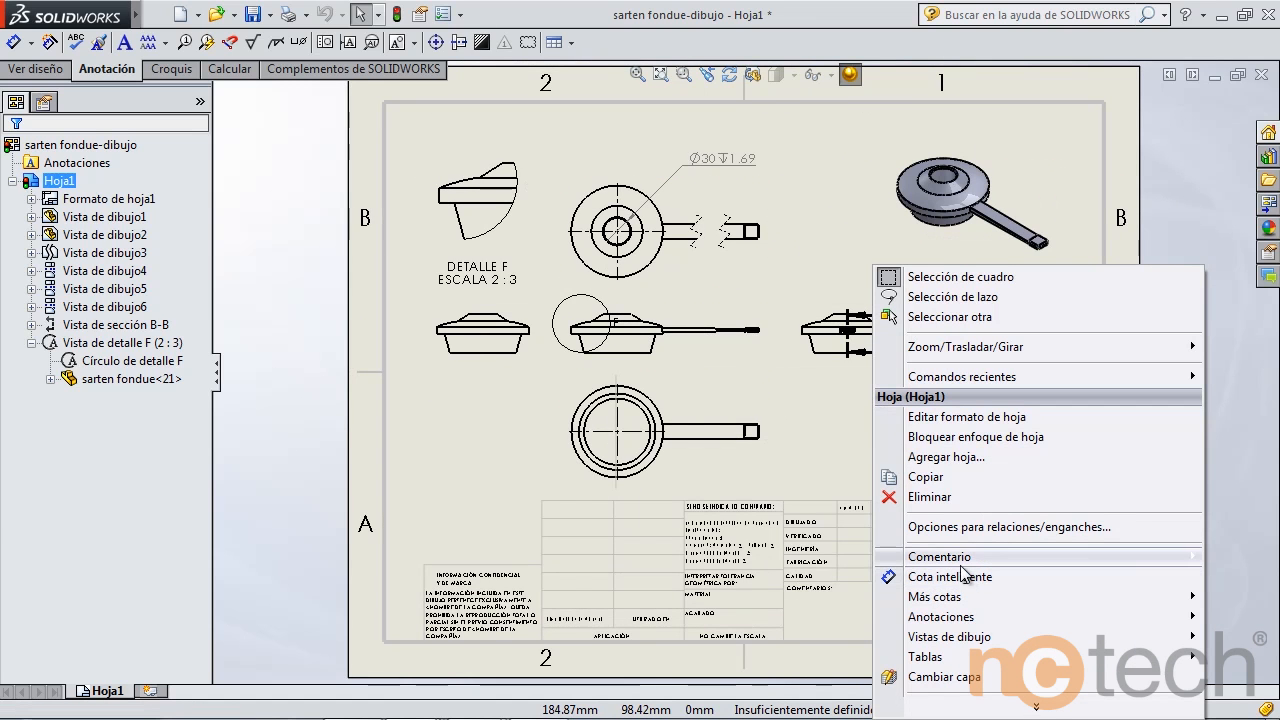
pyautogui.moveTo(962, 570)
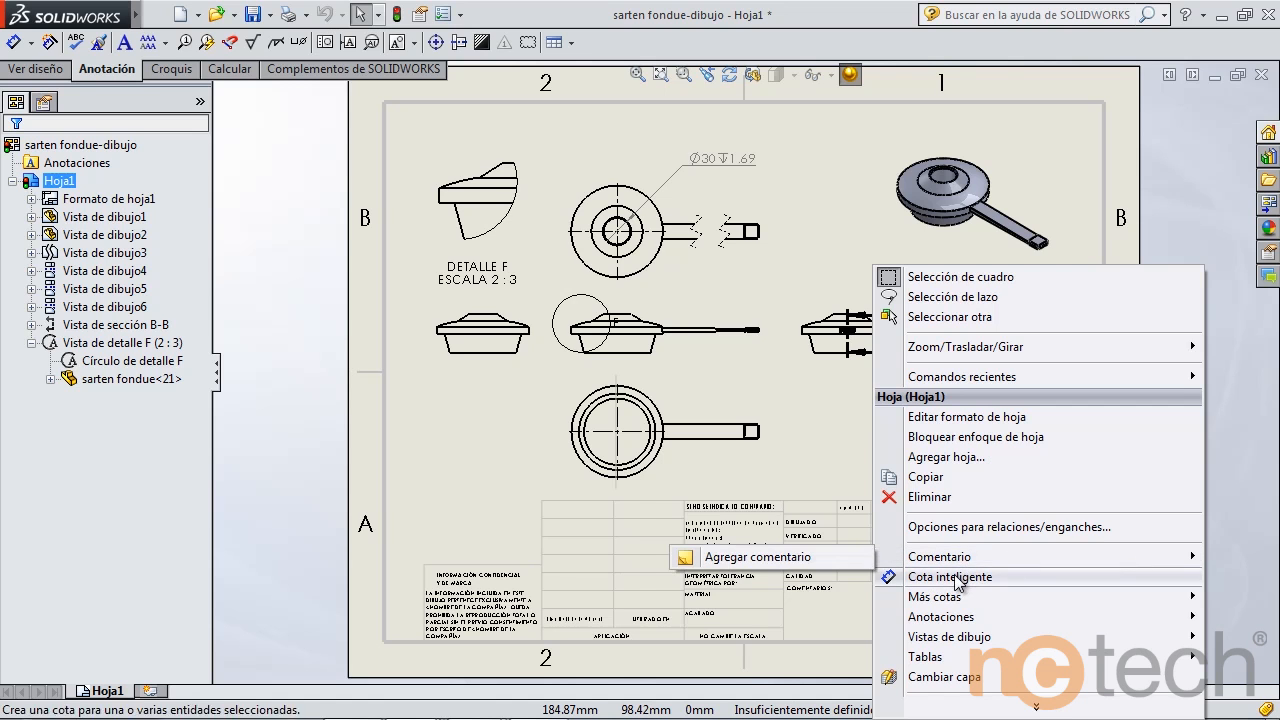
pyautogui.moveTo(965, 606)
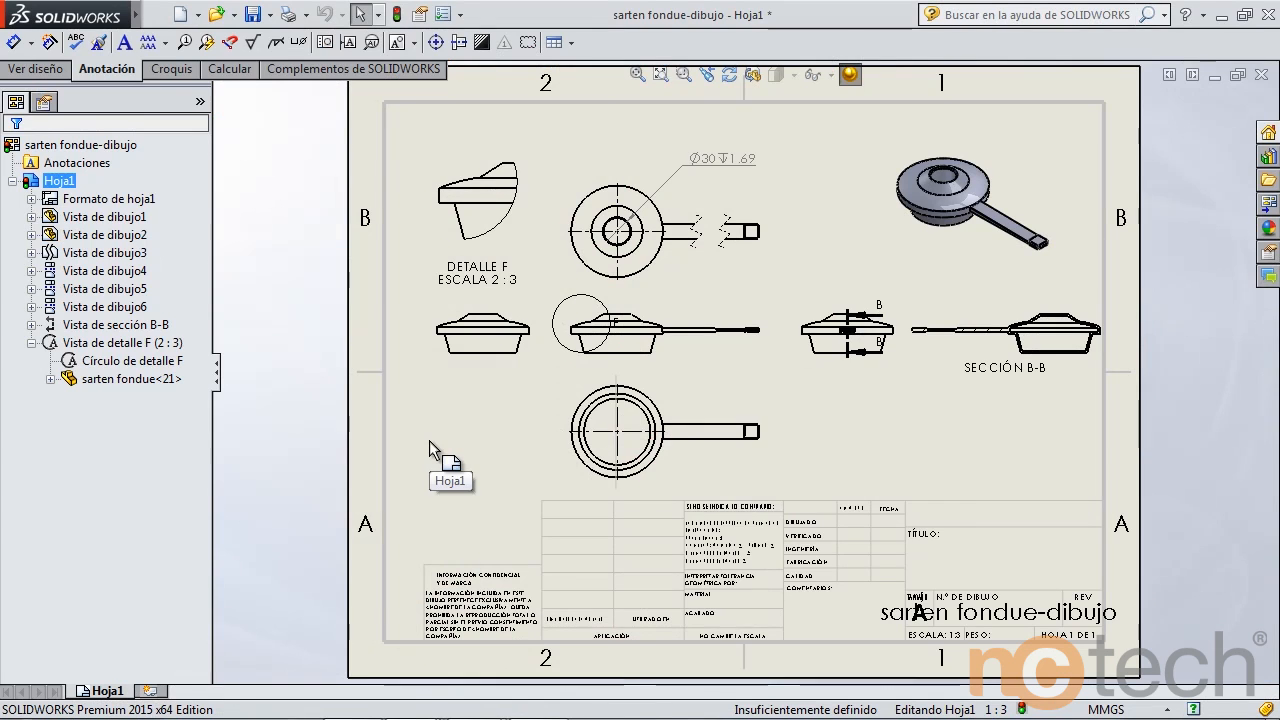
# - Switch to the open part document tazon fondue and show the whole bowl
pyautogui.hotkey('ctrl', 'Tab')
pyautogui.hotkey('ctrl', 'Tab')
pyautogui.hotkey('ctrl', 'Tab')
pyautogui.hotkey('ctrl', 'Tab')
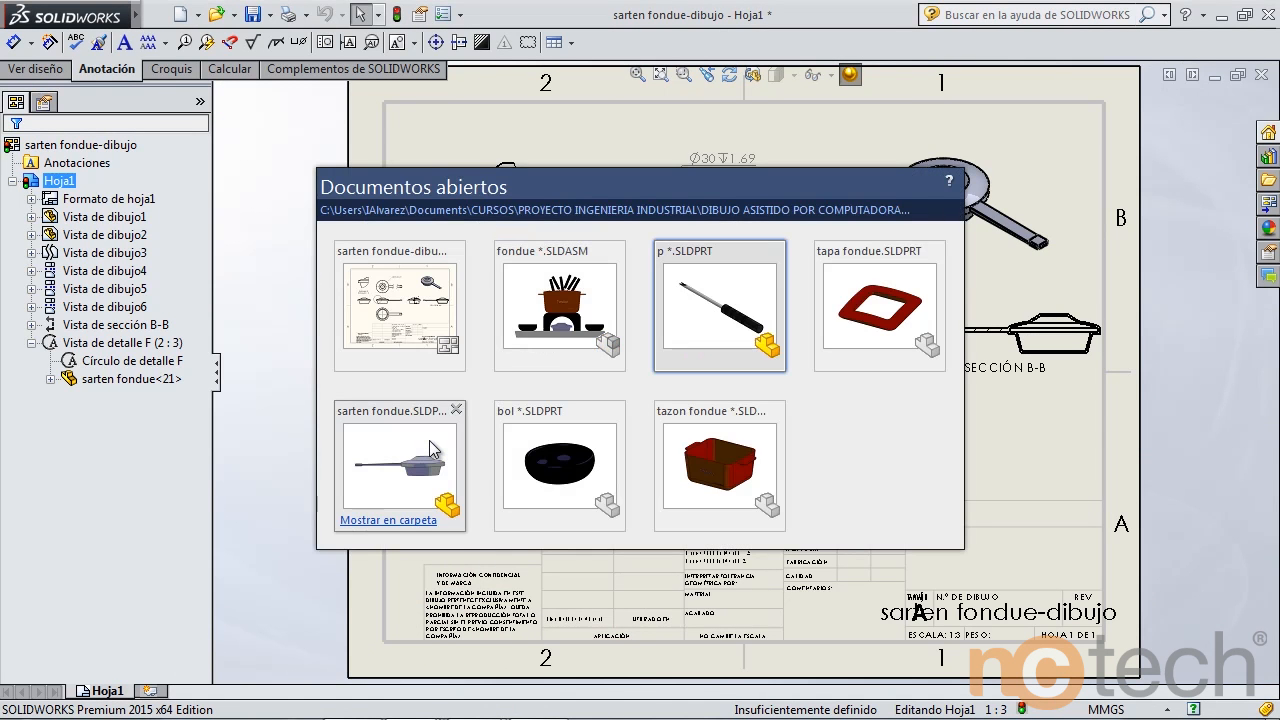
pyautogui.hotkey('ctrl', 'Tab')
pyautogui.hotkey('ctrl', 'Tab')
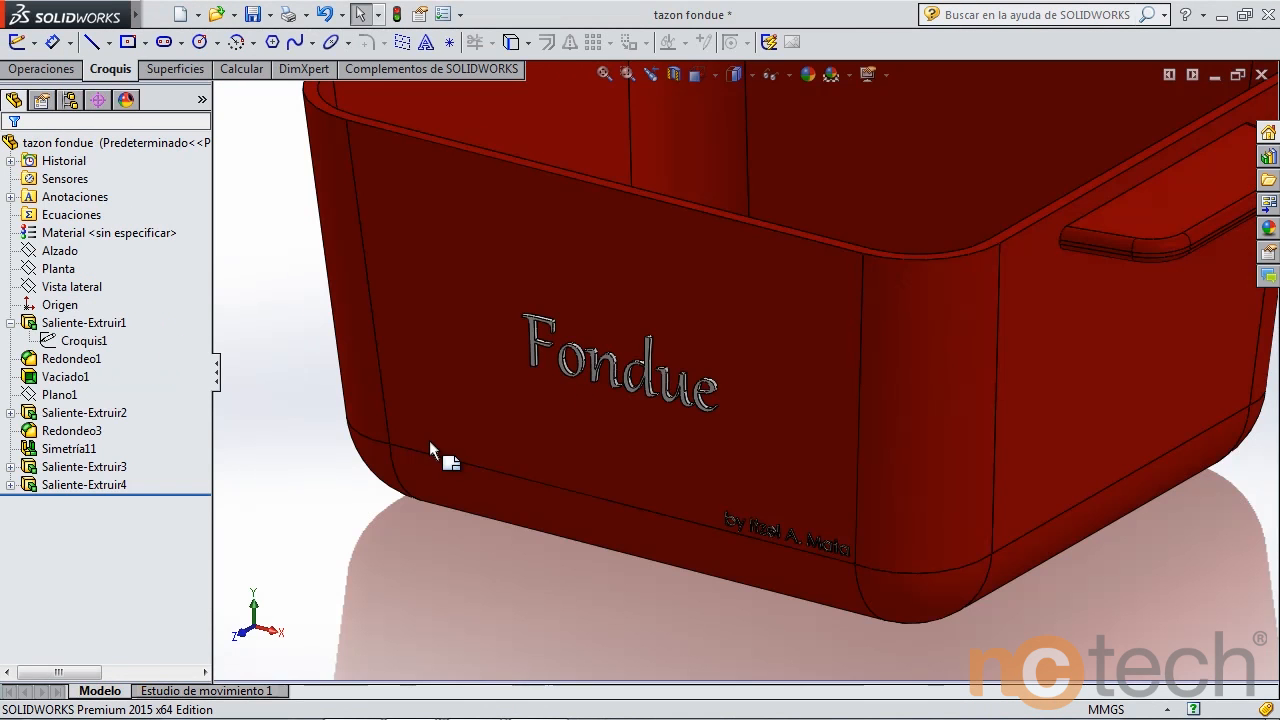
pyautogui.scroll(4, 795, 441)
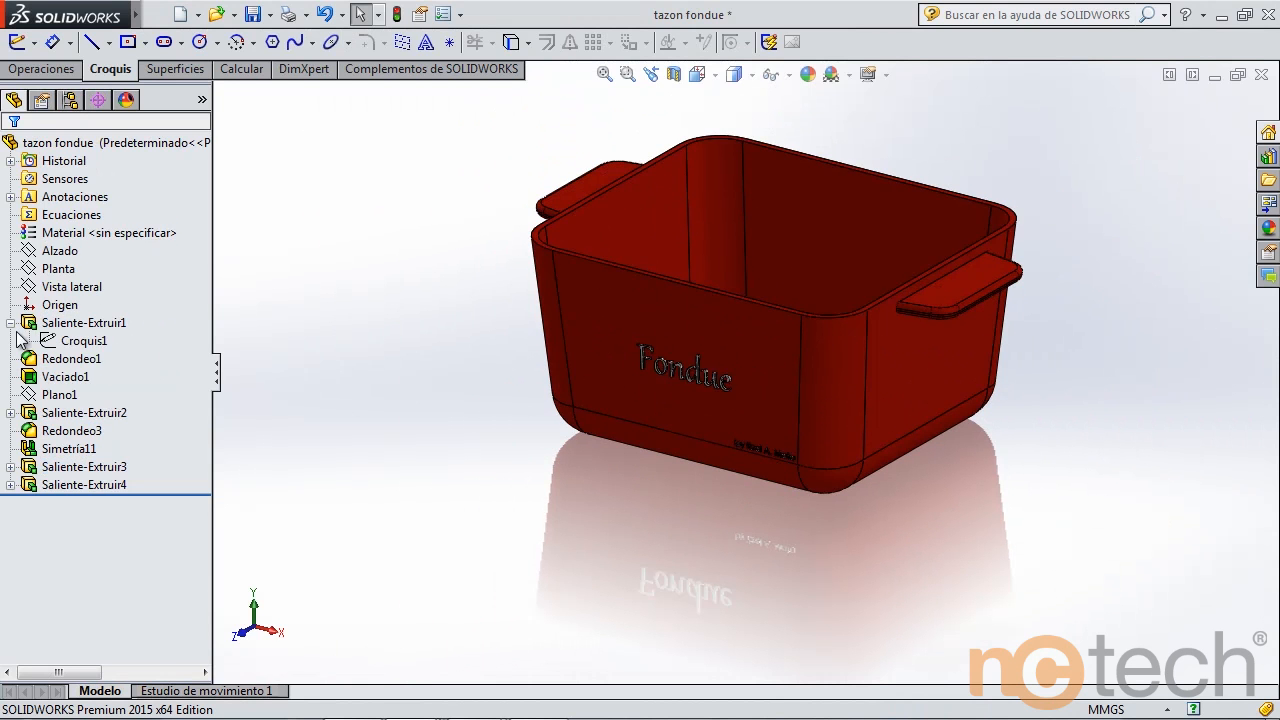
# - Highlight the bowl's base extrusion, shell, first fillet and mirror features on the model, and clear the selection
pyautogui.click(80, 322)
pyautogui.keyDown('ctrl'); pyautogui.click(68, 378); pyautogui.keyUp('ctrl')
pyautogui.click(69, 378)
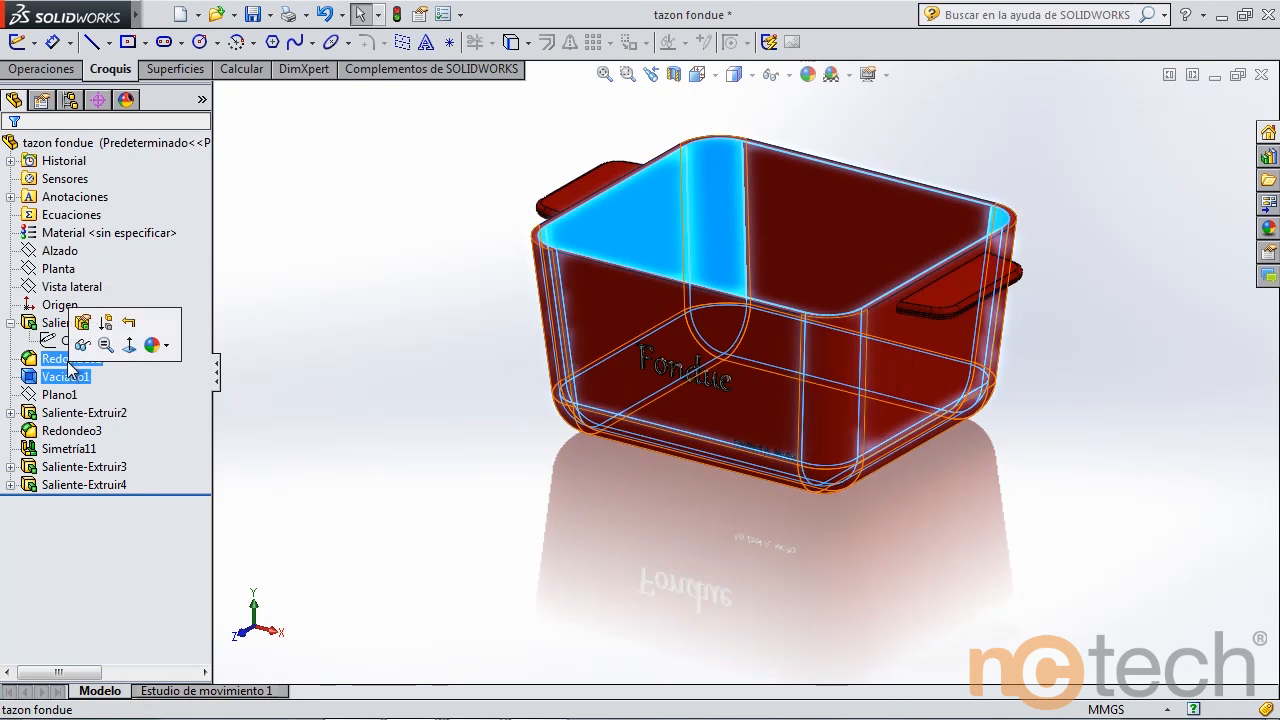
pyautogui.click(58, 361)
pyautogui.click(60, 452)
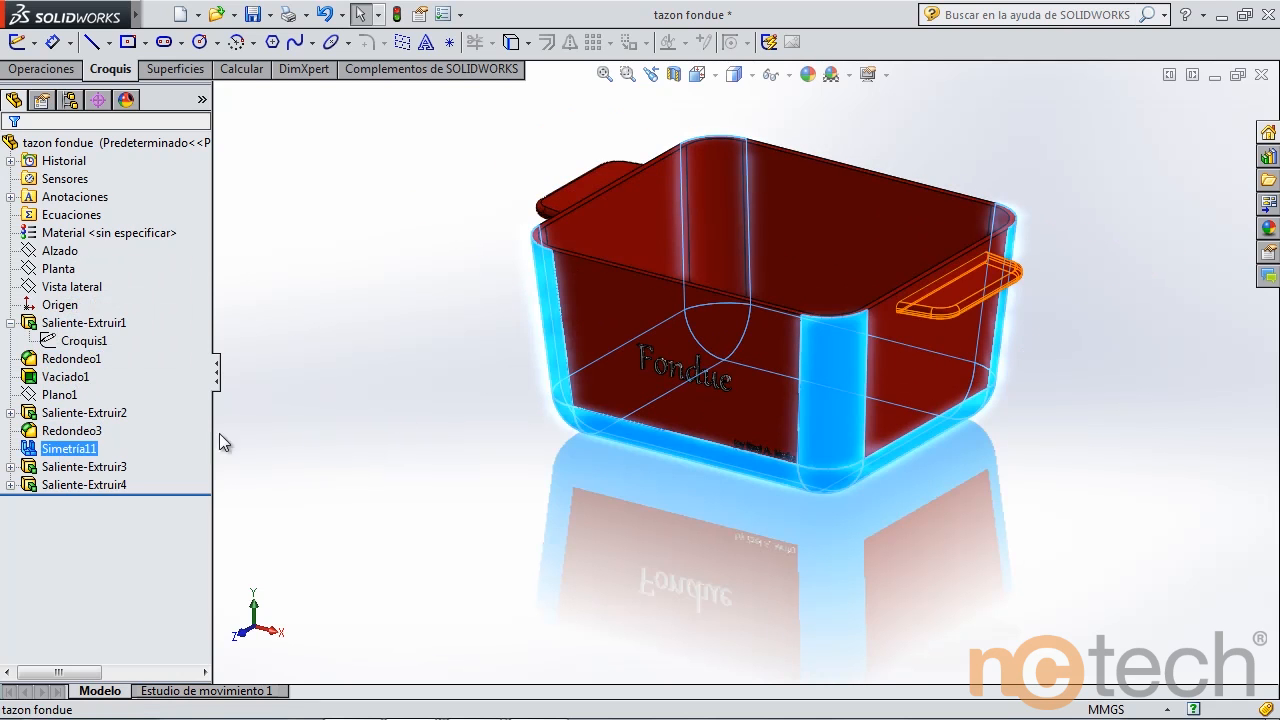
pyautogui.click(340, 478)
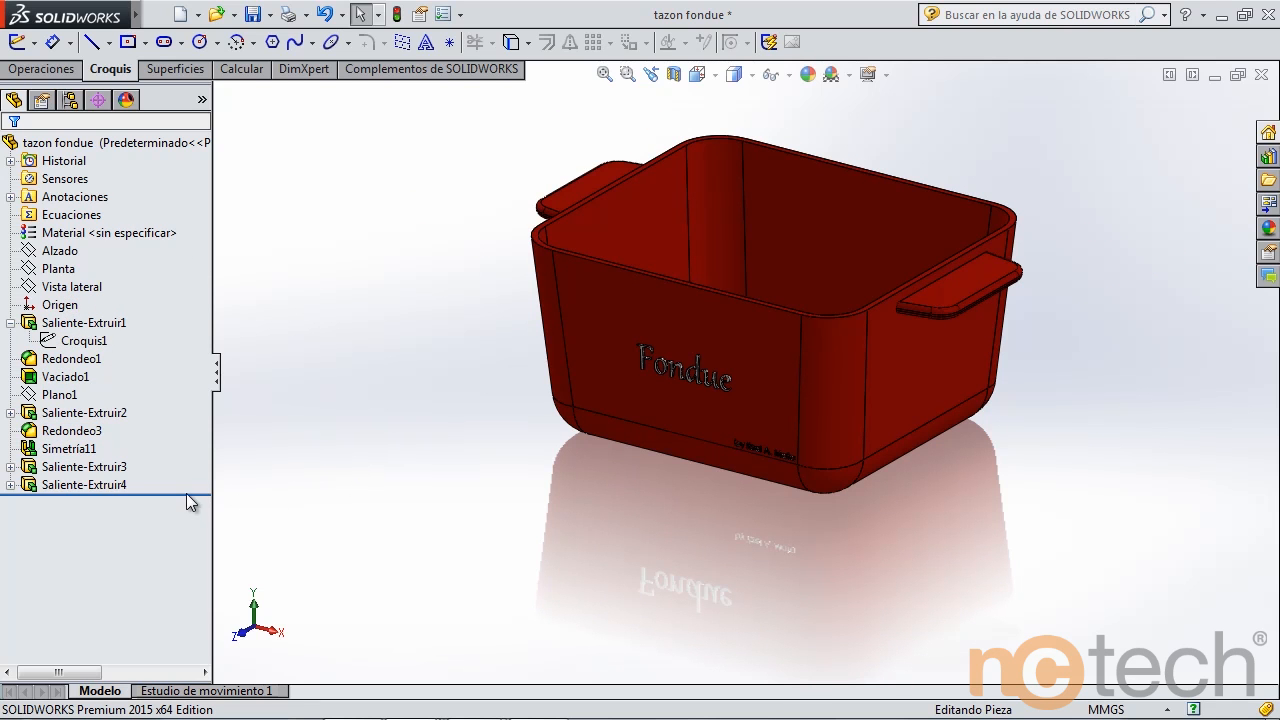
# - Roll the bowl's history back to just after Saliente-Extruir1 and view its base body from the front
pyautogui.moveTo(186, 494); pyautogui.dragTo(166, 350)
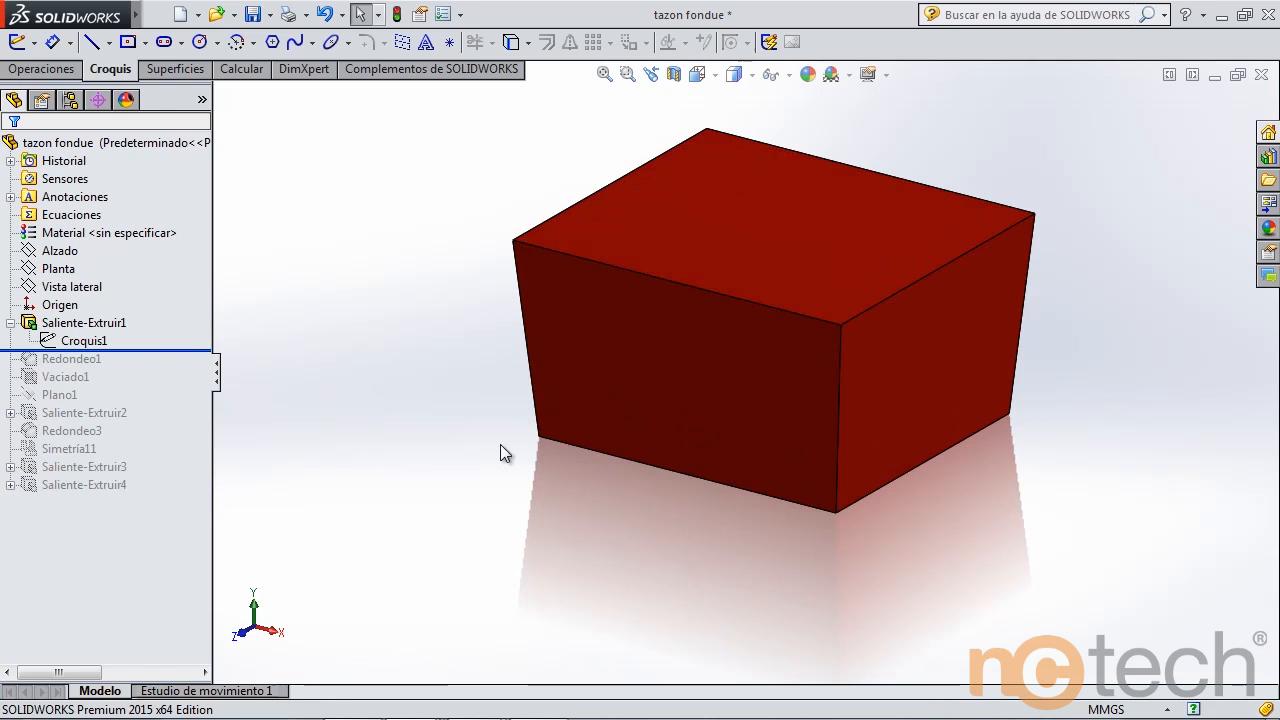
pyautogui.press('space')
pyautogui.click(642, 370)
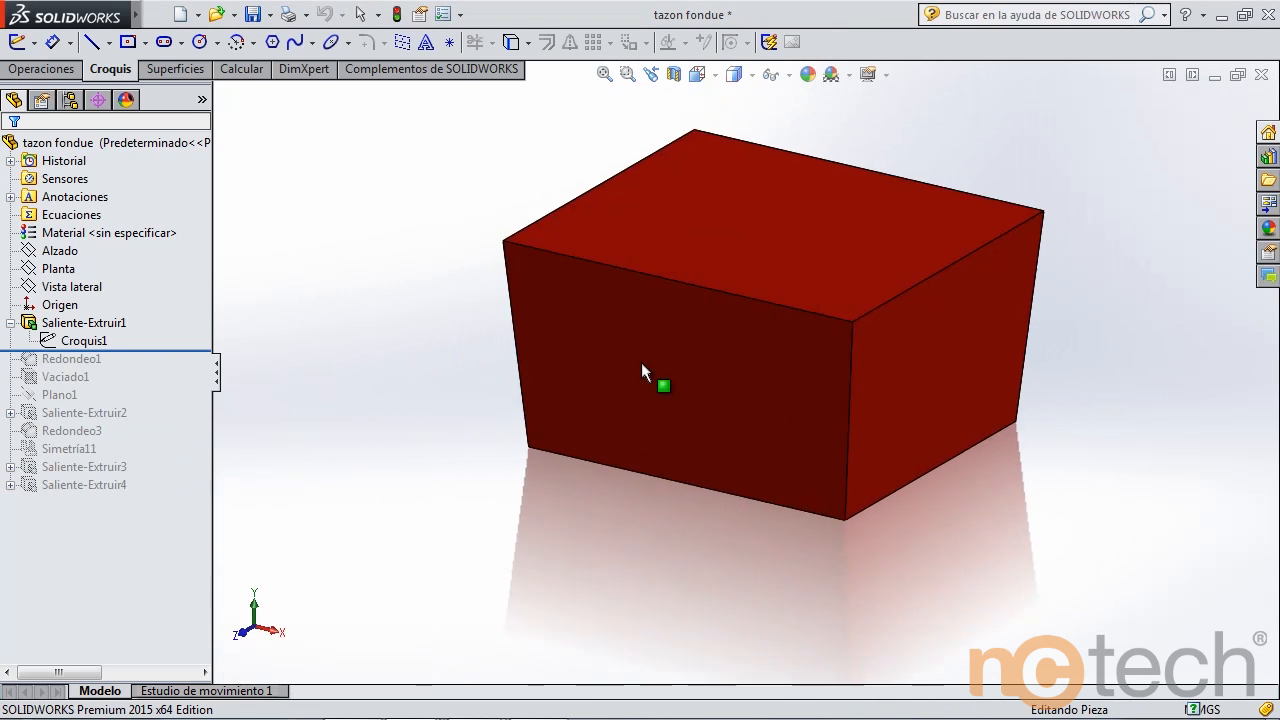
pyautogui.click(70, 328)
pyautogui.click(77, 342)
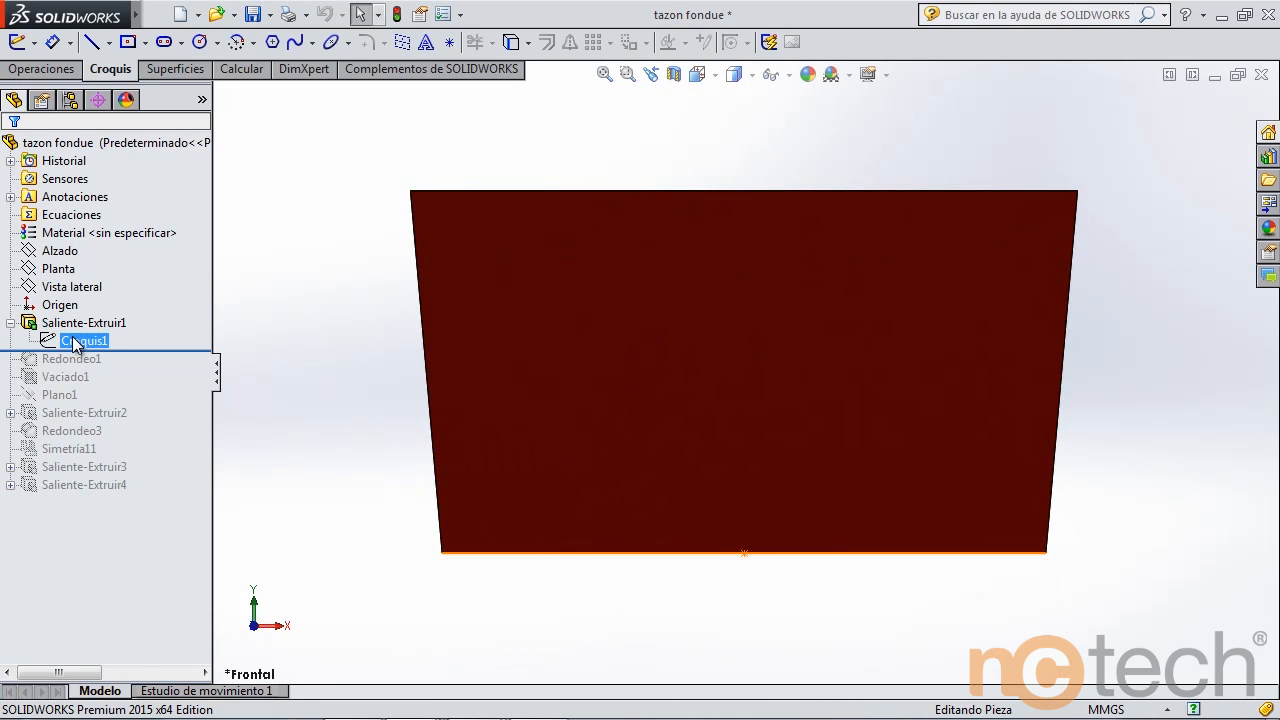
pyautogui.click(349, 305)
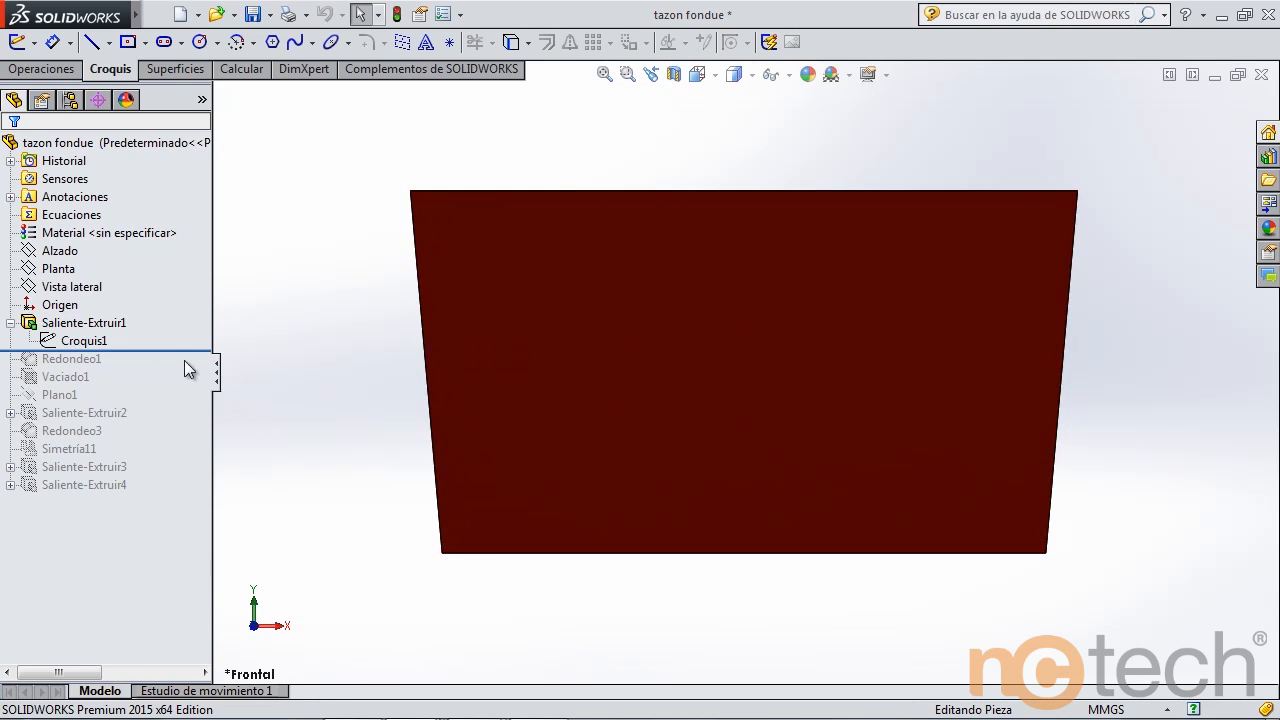
# - Open the definition of Saliente-Extruir1, review its depth and draft settings, and accept it
pyautogui.rightClick(111, 329)
pyautogui.click(122, 278)
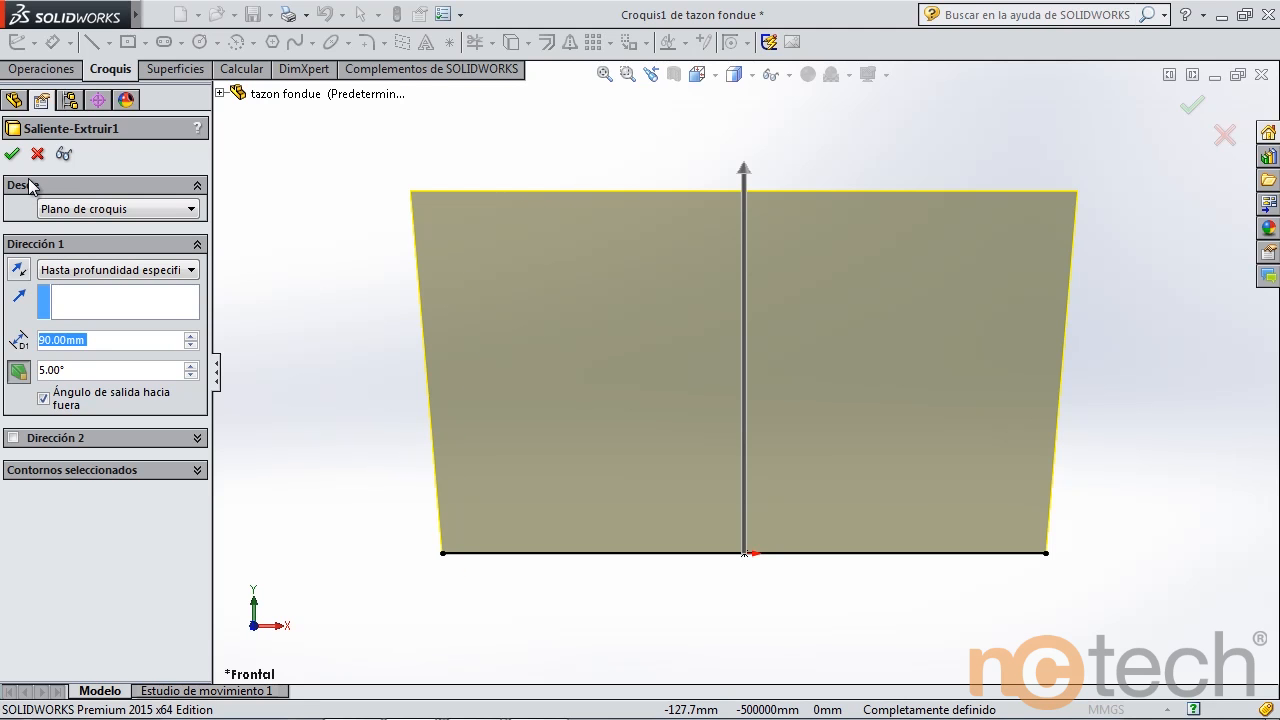
pyautogui.click(12, 154)
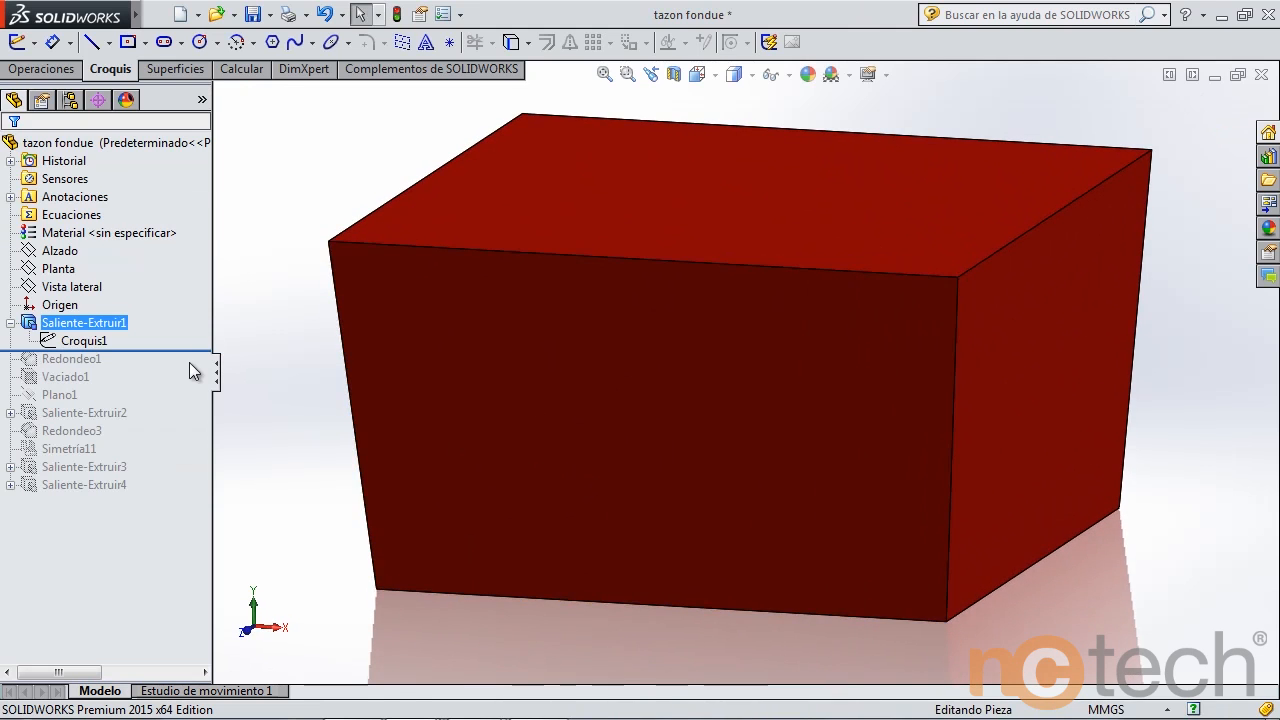
# - Roll the bowl's history forward to just after Vaciado1 to restore the fillet and shell
pyautogui.moveTo(197, 348); pyautogui.dragTo(194, 382)
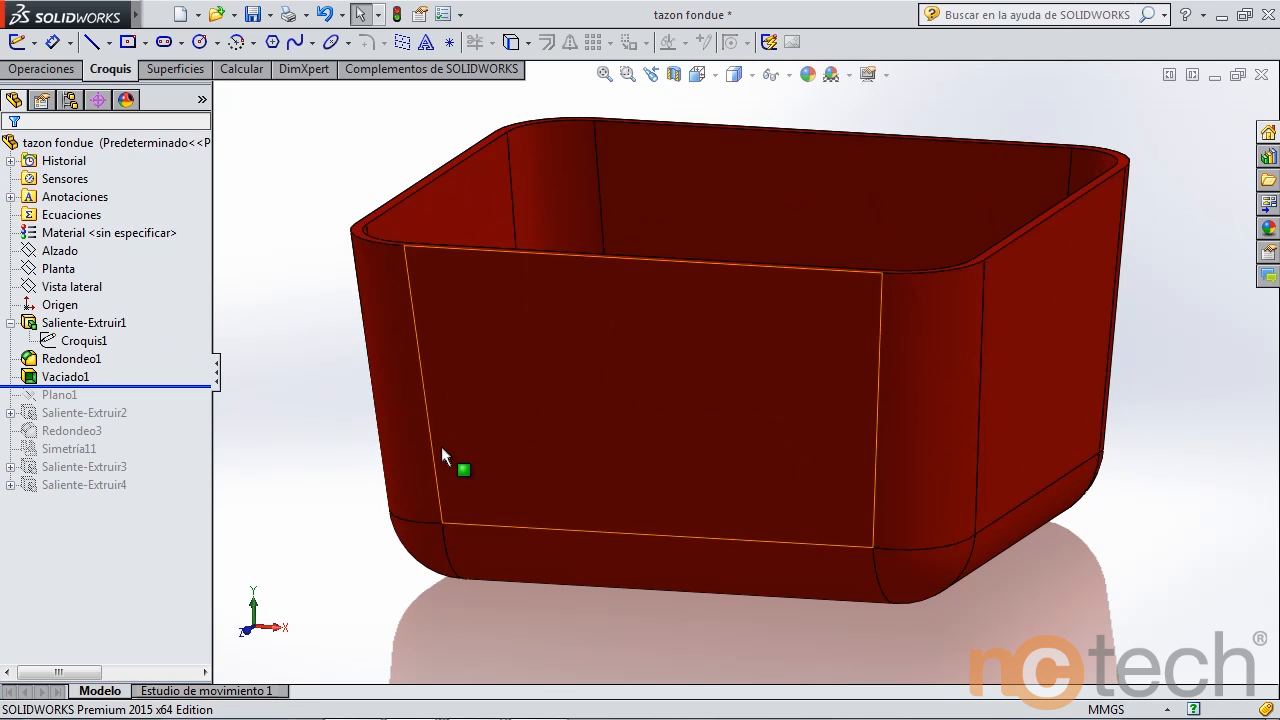
# - Highlight the shell feature Vaciado1 on the bowl, view its interior from above, and clear the selection
pyautogui.click(88, 377)
pyautogui.moveTo(574, 491); pyautogui.dragTo(582, 520, button='middle')
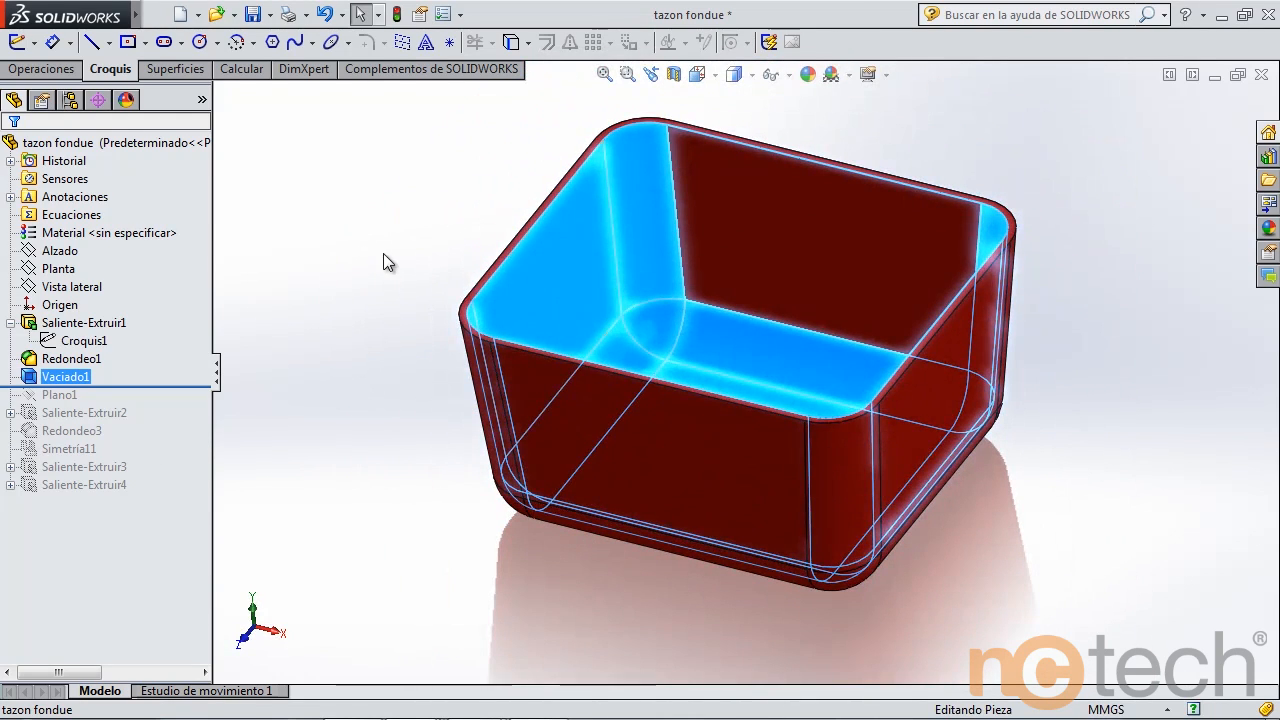
pyautogui.click(450, 270)
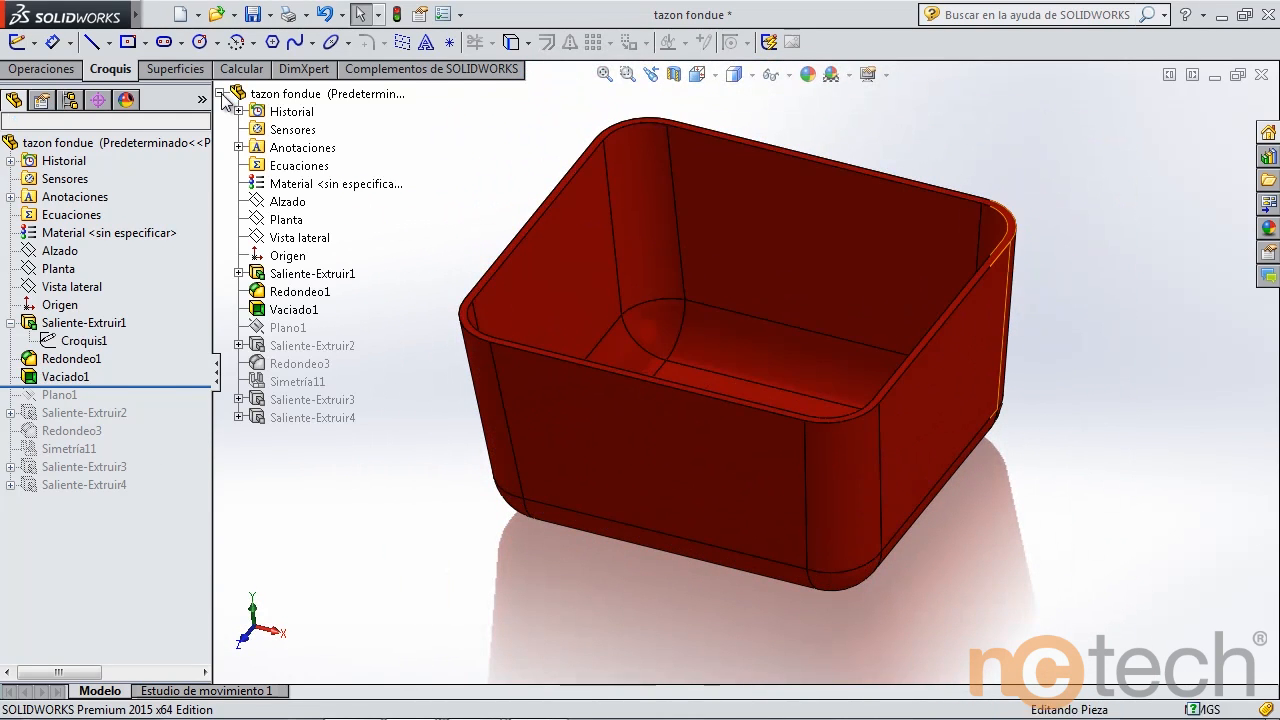
# - Roll the bowl's history forward to just after Redondeo3 and highlight the handle's extrusion, Saliente-Extruir2
pyautogui.moveTo(153, 388); pyautogui.dragTo(143, 436)
pyautogui.moveTo(461, 393); pyautogui.dragTo(523, 289, button='middle')
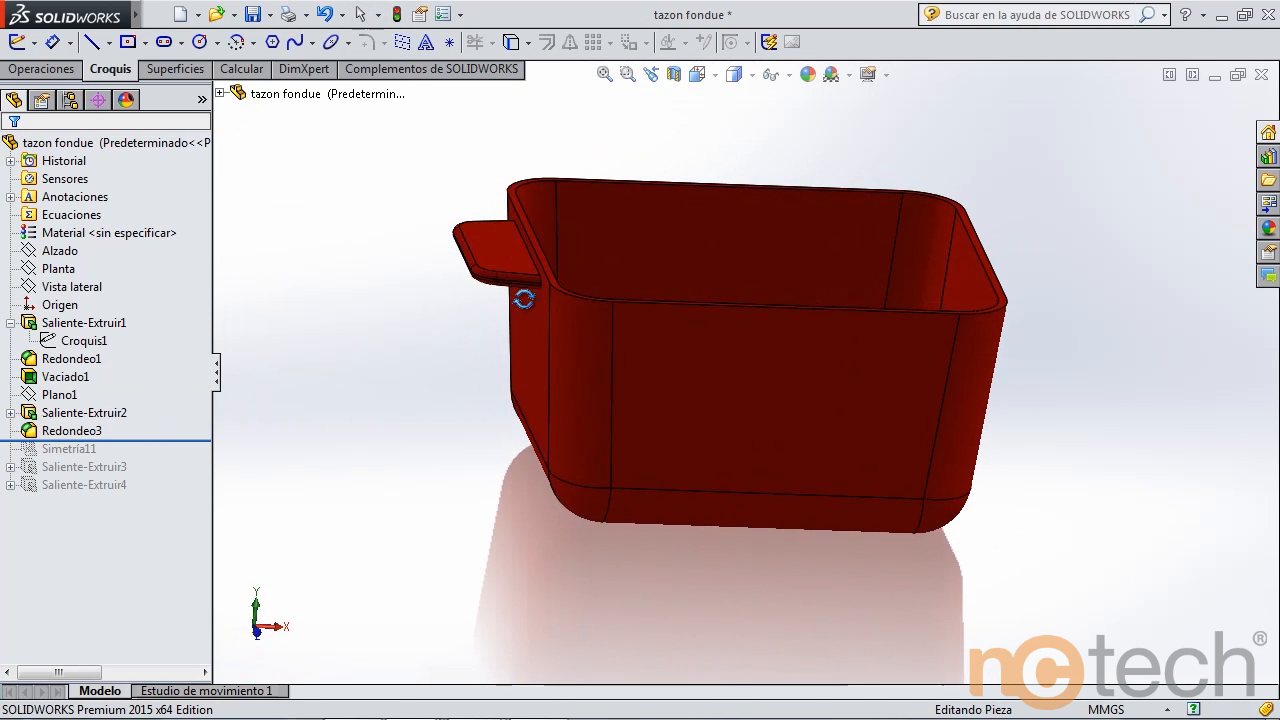
pyautogui.click(488, 244)
pyautogui.moveTo(455, 343); pyautogui.dragTo(486, 290, button='middle')
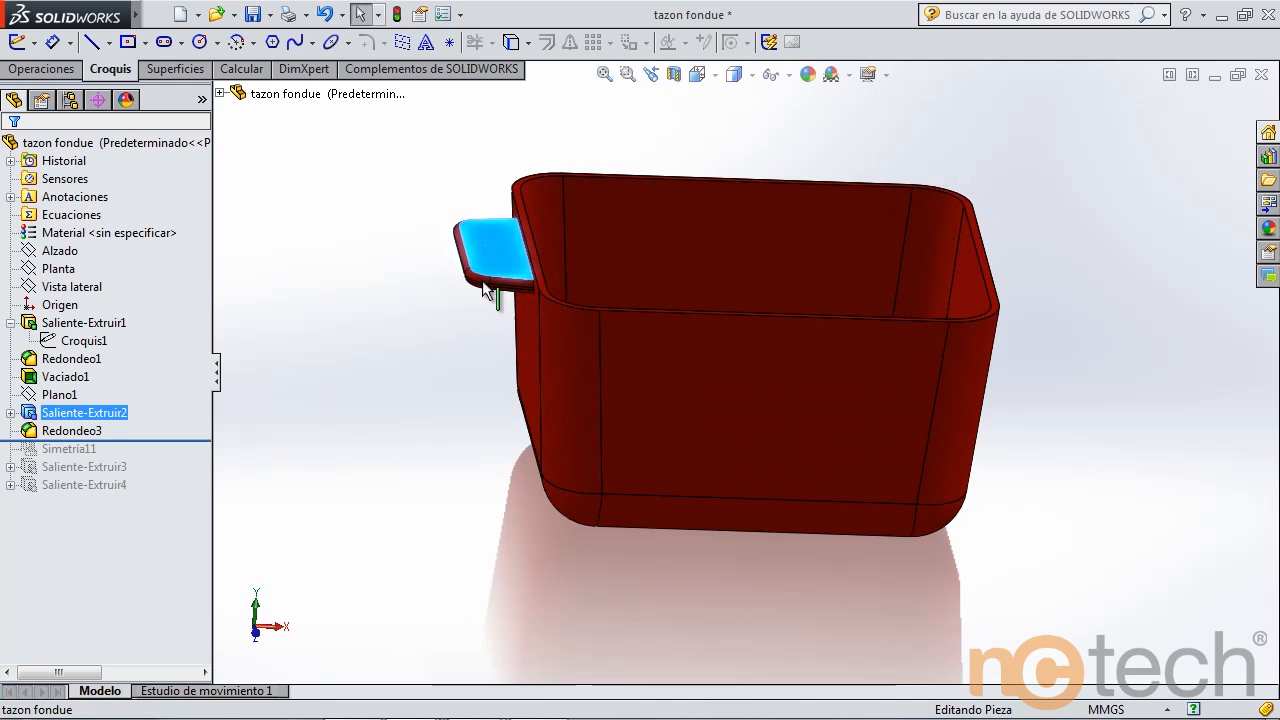
# - Examine the handle up close, highlight its edge fillet Redondeo3, and clear the selection
pyautogui.scroll(-5, 500, 292)
pyautogui.click(651, 335)
pyautogui.click(538, 322)
pyautogui.scroll(6, 607, 403)
pyautogui.moveTo(678, 430); pyautogui.dragTo(737, 423, button='middle')
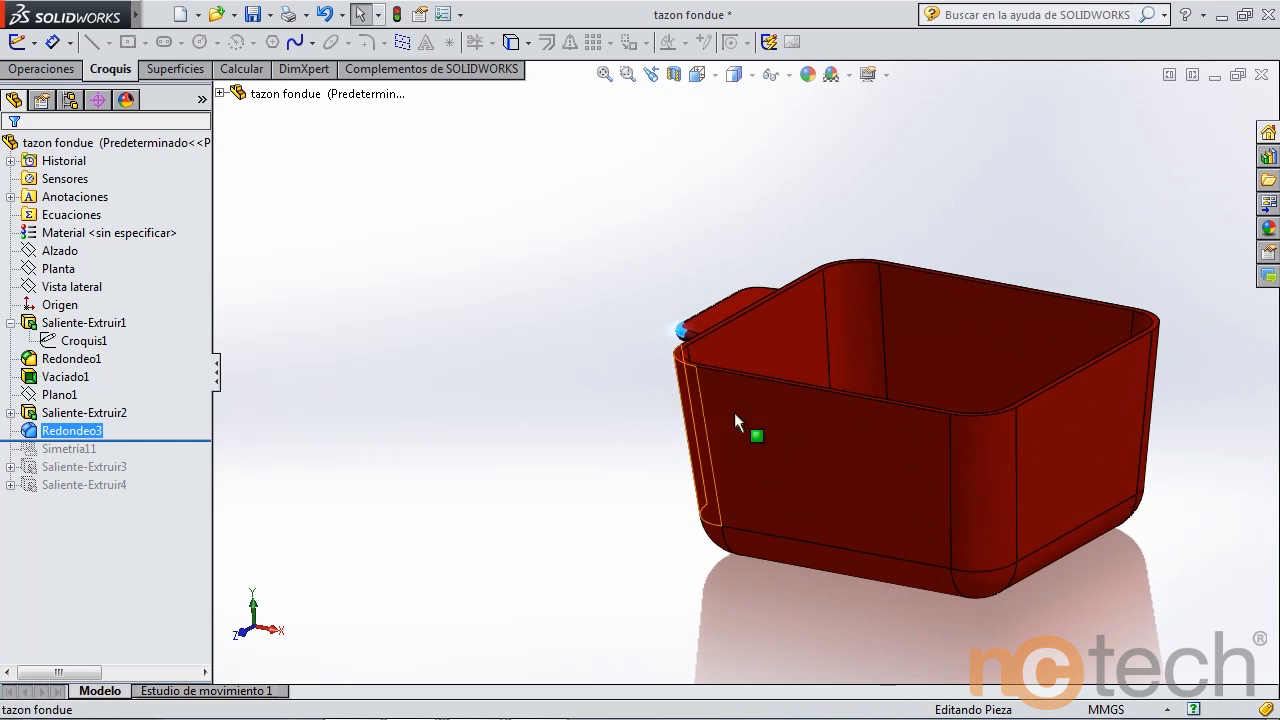
pyautogui.click(1111, 453)
# - Roll the bowl's history forward to just after Simetría11 and examine the mirrored handle on the opposite side
pyautogui.moveTo(185, 441)
pyautogui.mouseDown()
pyautogui.moveTo(166, 451)
pyautogui.moveTo(193, 465)
pyautogui.mouseUp()
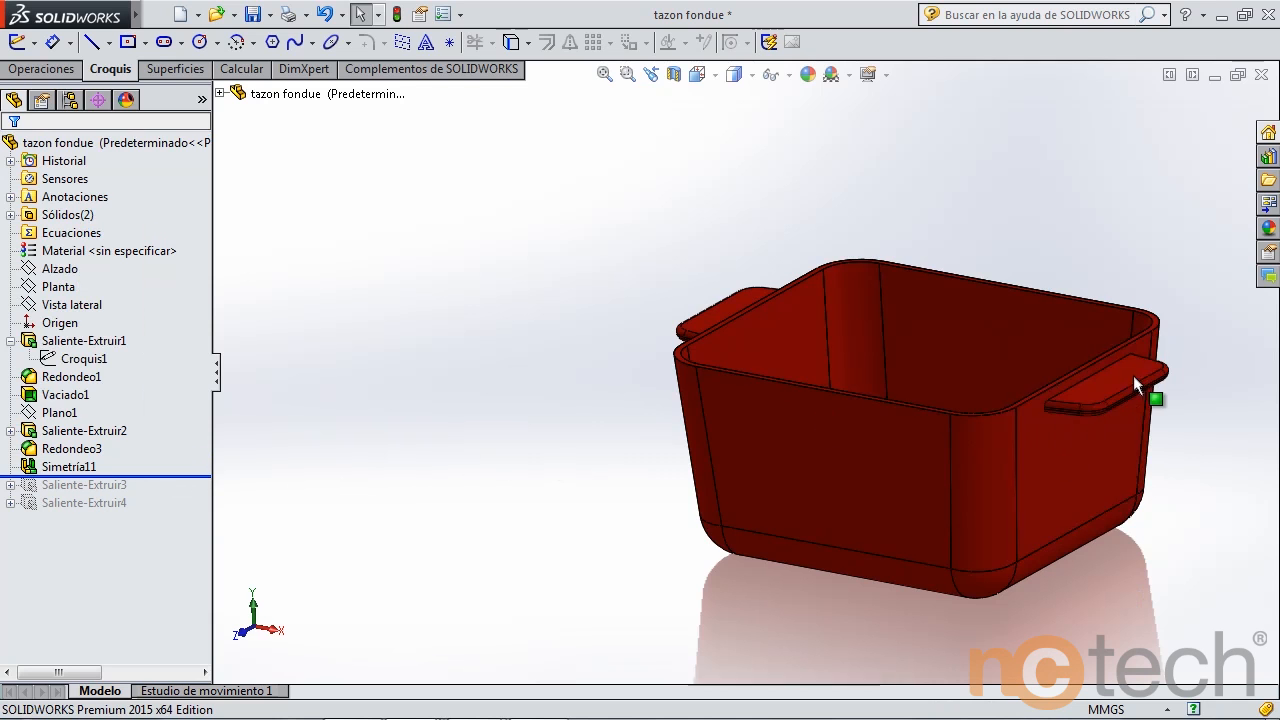
pyautogui.scroll(-3, 1134, 376)
pyautogui.scroll(4, 908, 498)
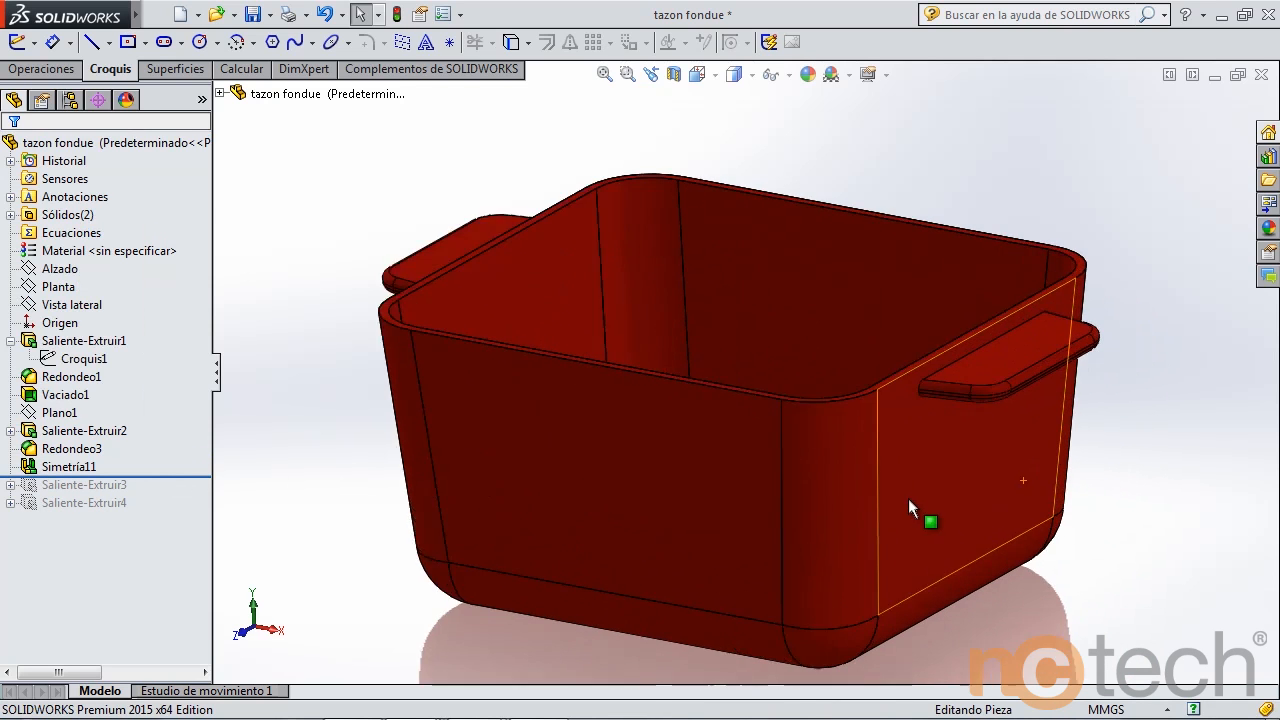
pyautogui.click(84, 430)
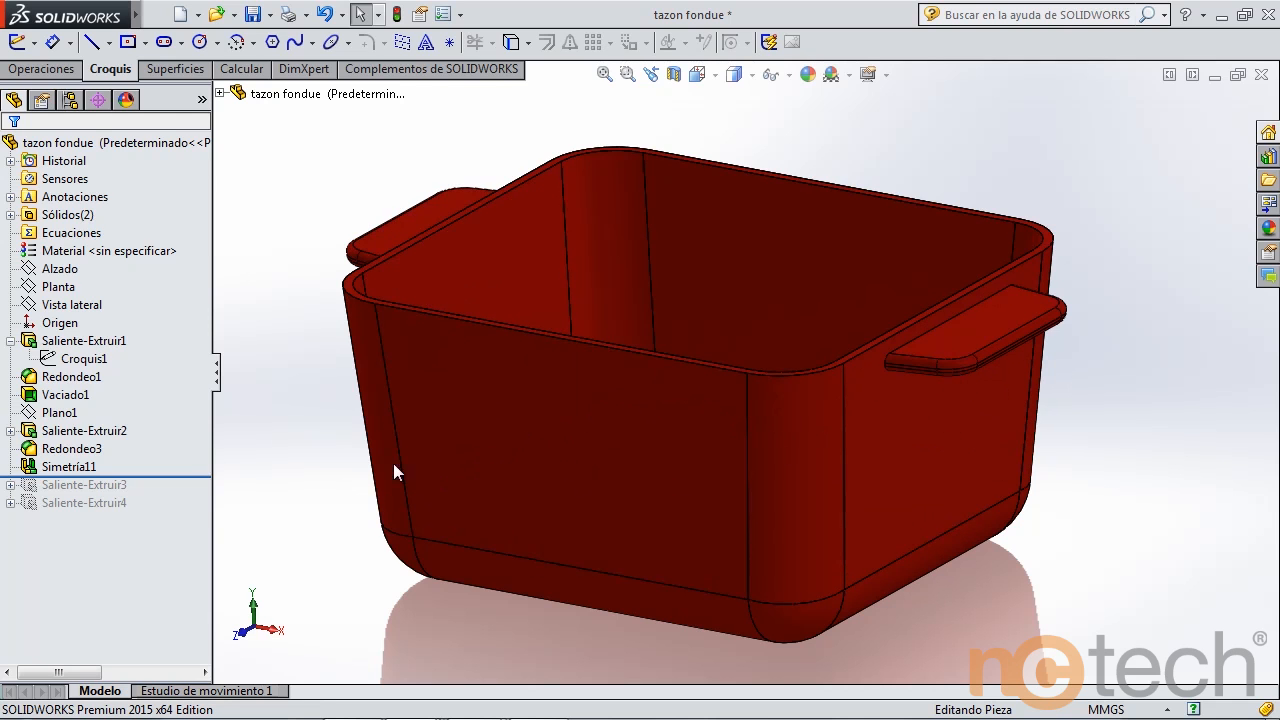
# - Roll the bowl's history forward past Saliente-Extruir4 to the end and examine the raised "Fondue" lettering on the front face
pyautogui.moveTo(183, 476); pyautogui.dragTo(173, 512)
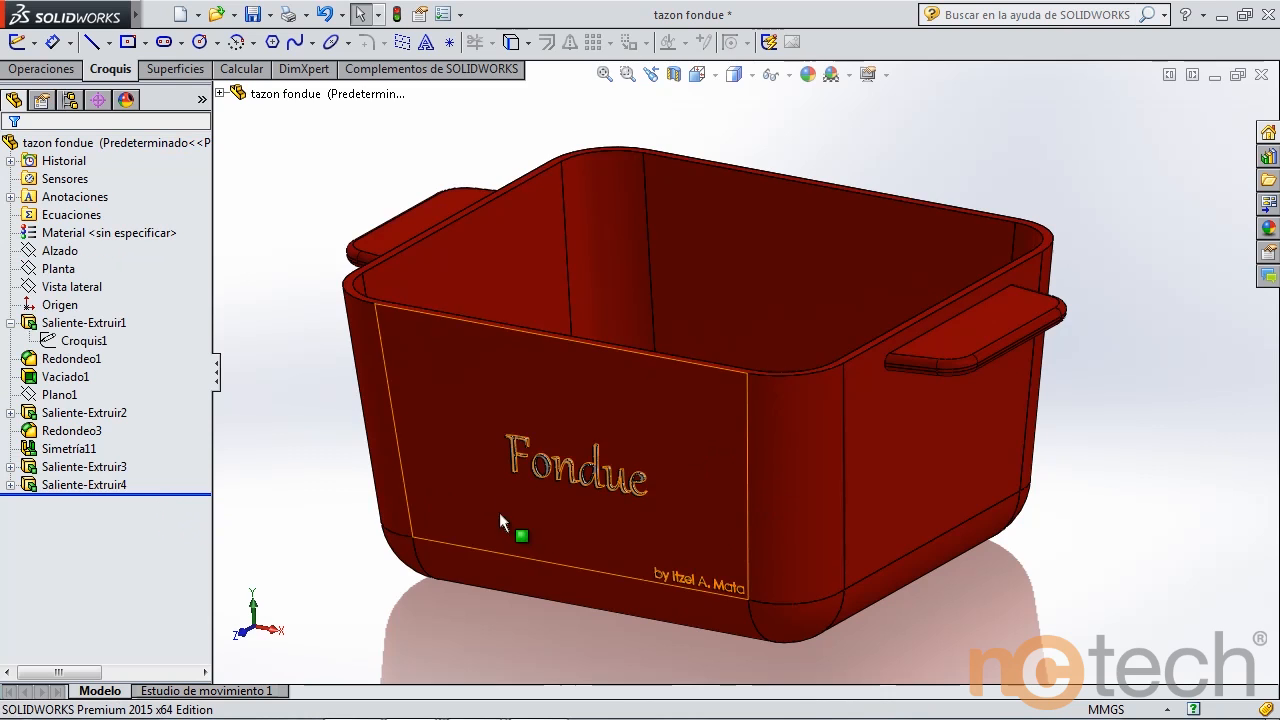
pyautogui.scroll(-3, 618, 495)
pyautogui.scroll(-2, 618, 495)
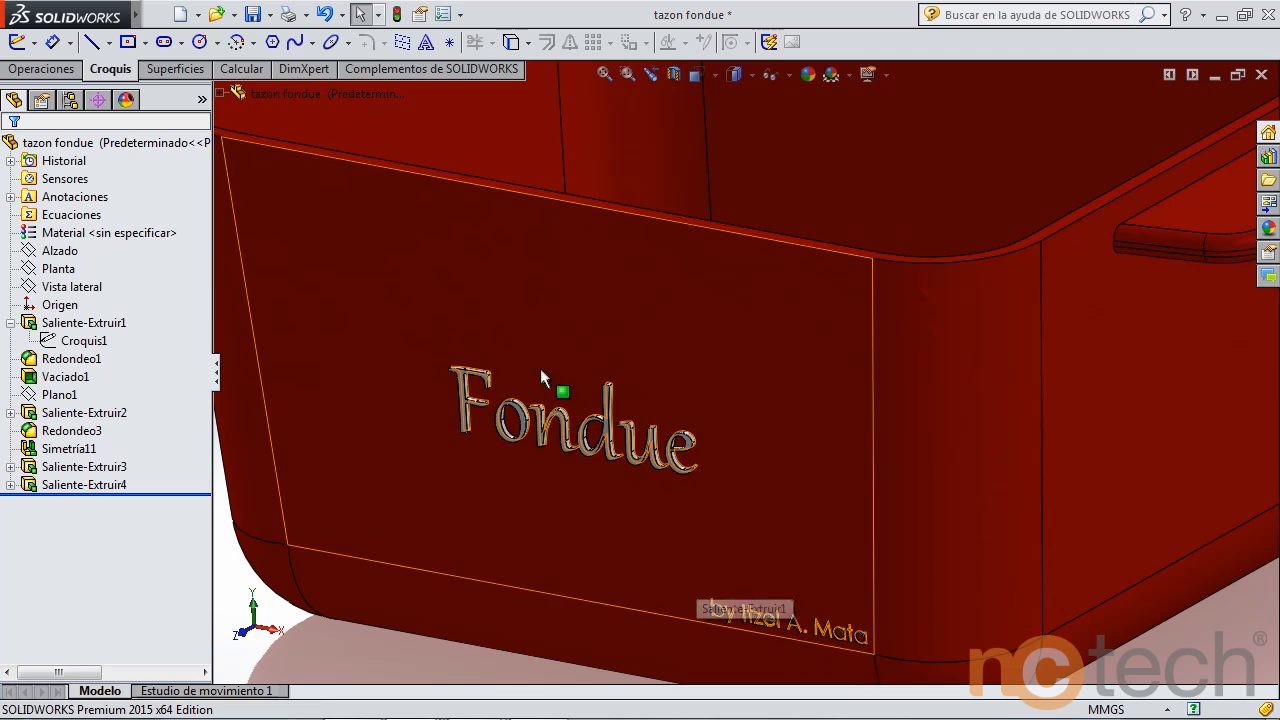
pyautogui.press('f')
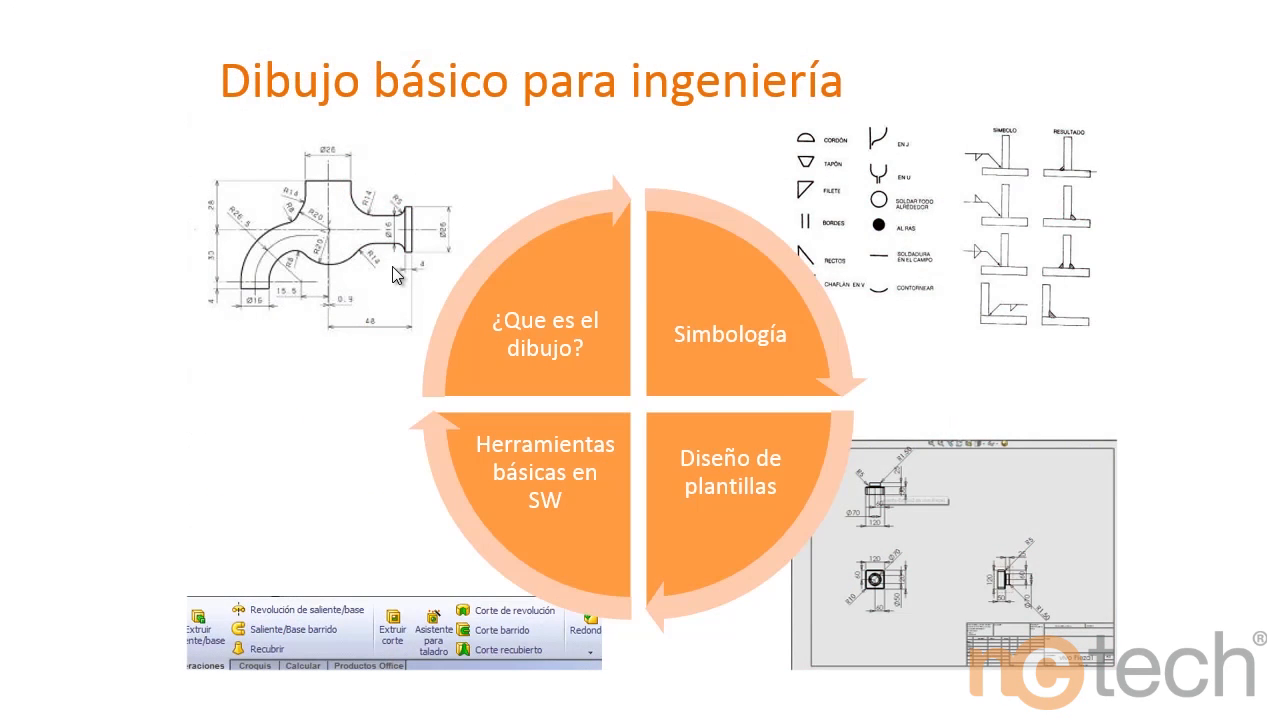
pyautogui.click(393, 267)
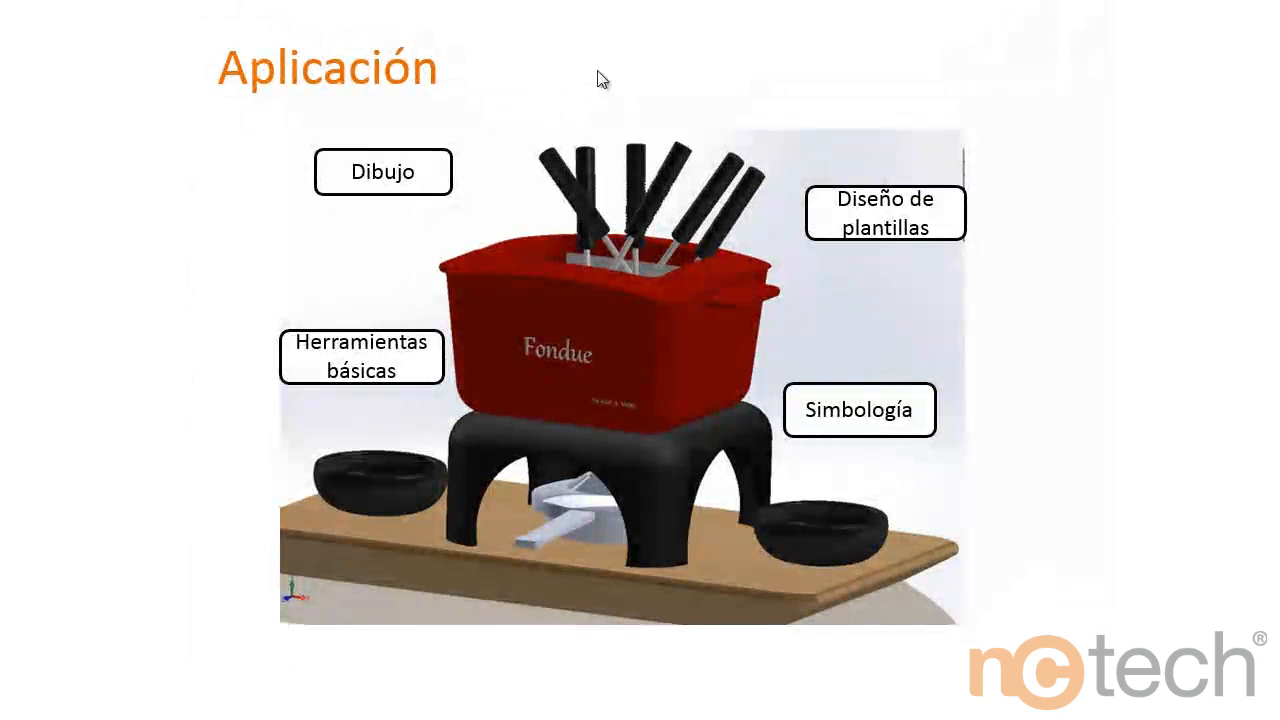